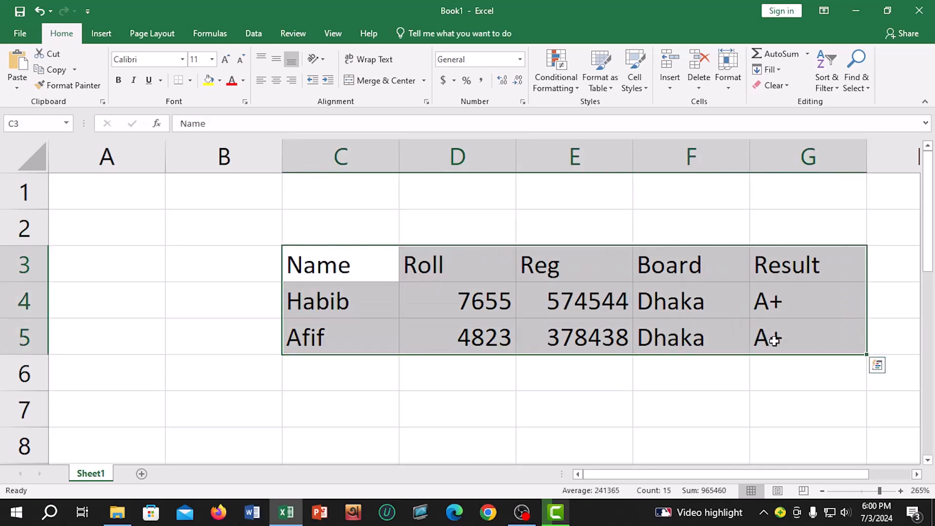
Step: Enter Dhaka in cell C8, in the empty area below the student table
left_click(512, 313)
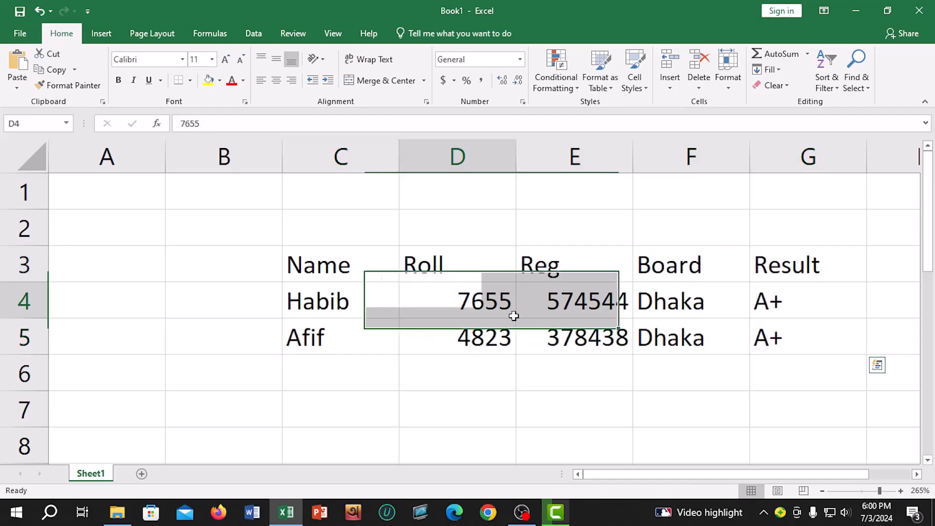
scroll(331, 293, "down", 1)
scroll(331, 298, "up", 1)
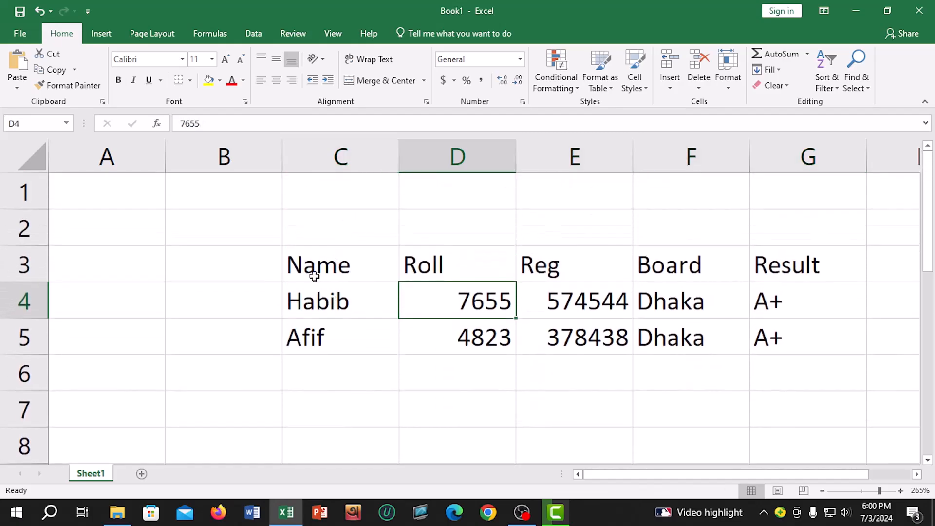
scroll(322, 273, "down", 1)
scroll(341, 297, "down", 1)
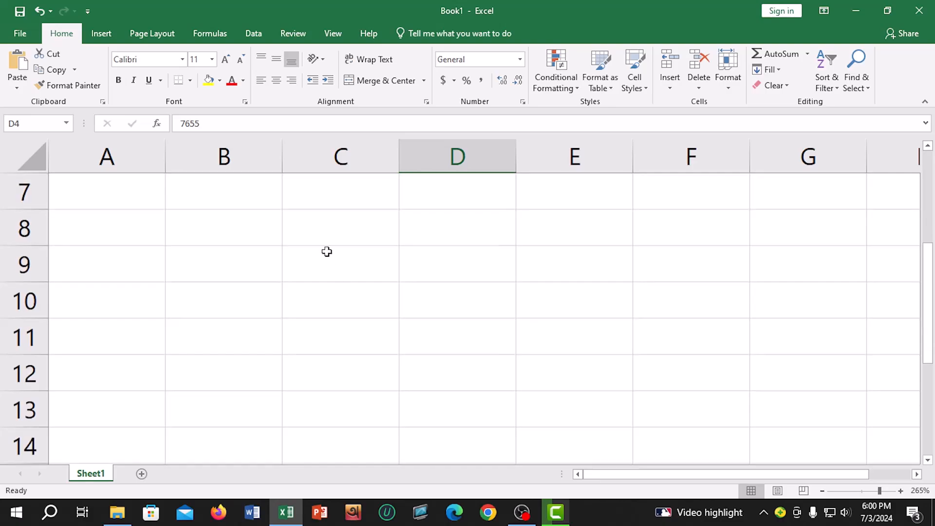
left_click(338, 235)
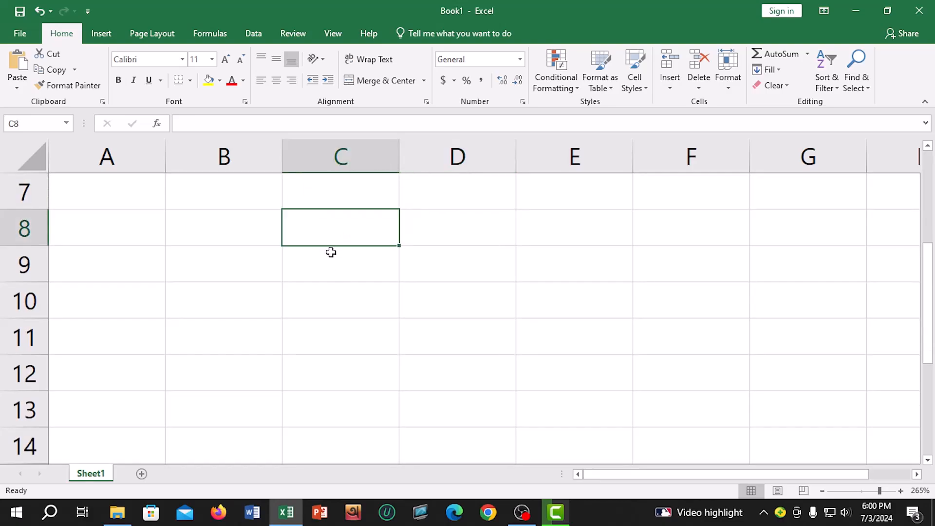
type("H")
key("BackSpace")
type("Dhaka")
Step: Widen column C slightly and make cell C8 the active cell
left_click(377, 160)
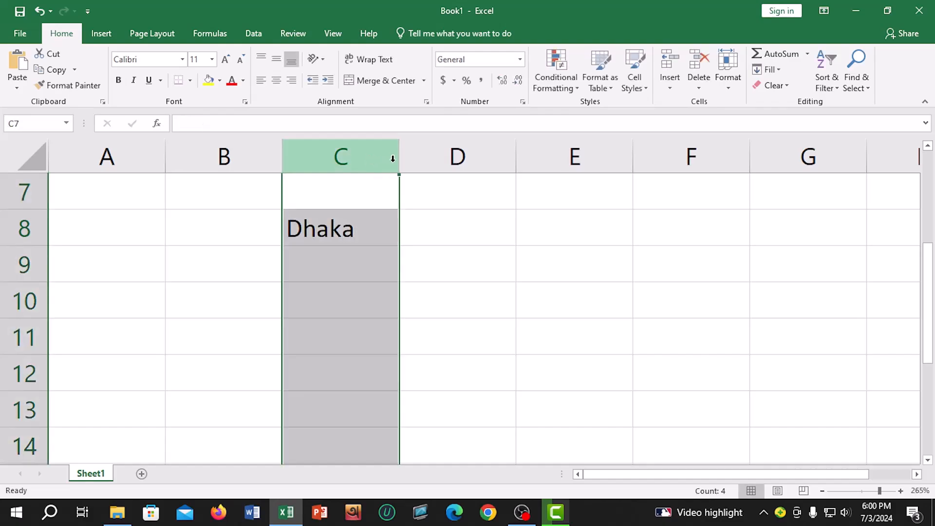
left_click_drag(399, 160, 429, 155)
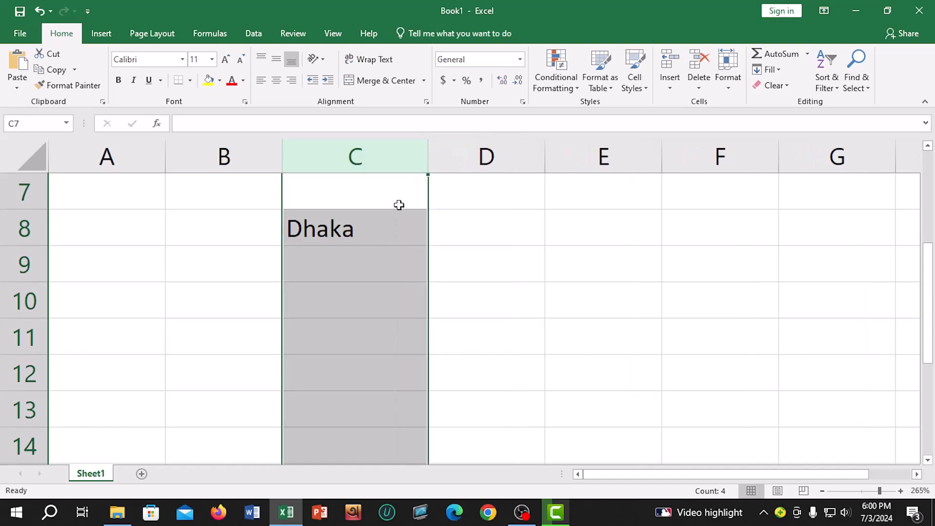
left_click(362, 234)
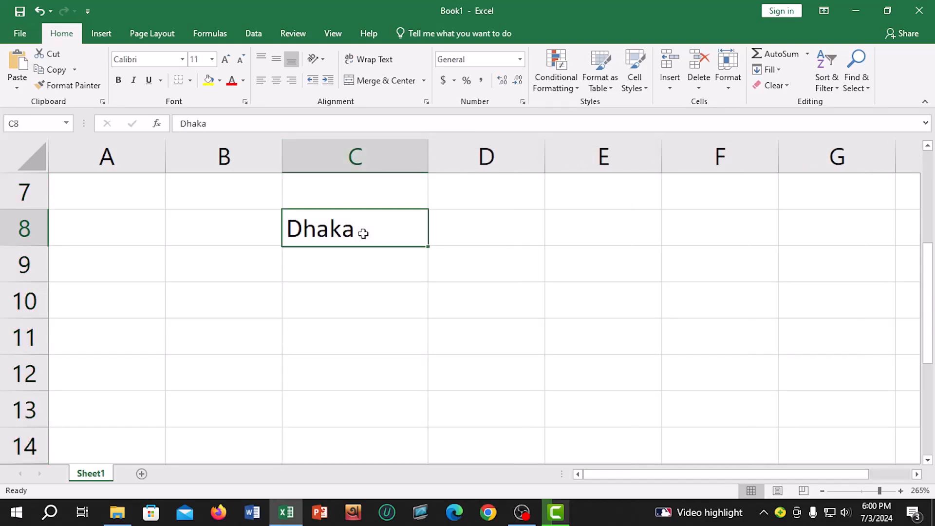
Step: Enter 0176 in cell C9, directly below Dhaka
left_click(370, 266)
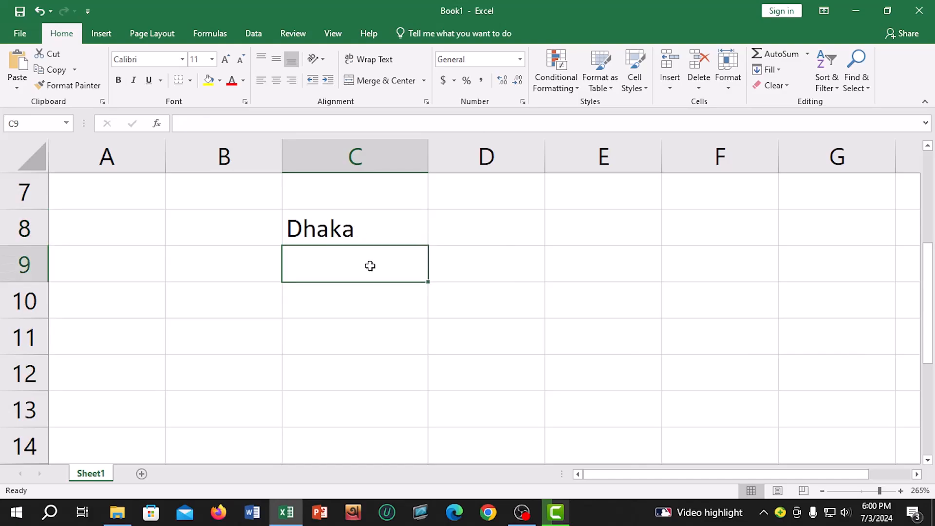
type("0176")
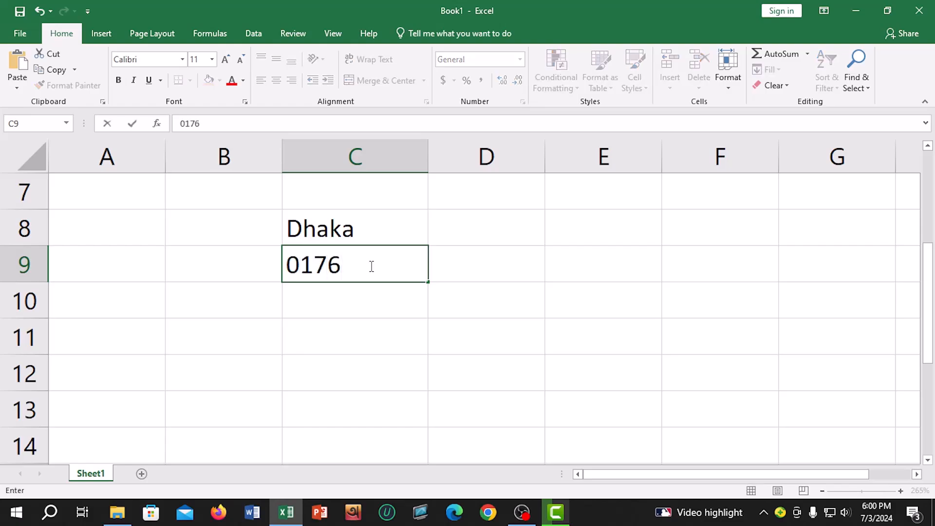
key("Return")
Step: Centre the contents of cells C8 and C9 horizontally
left_click(327, 232)
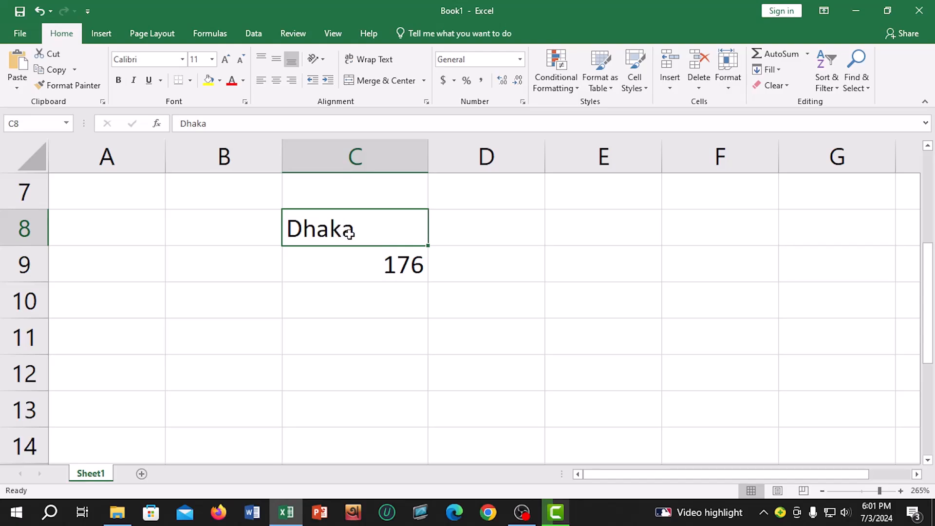
left_click(276, 83)
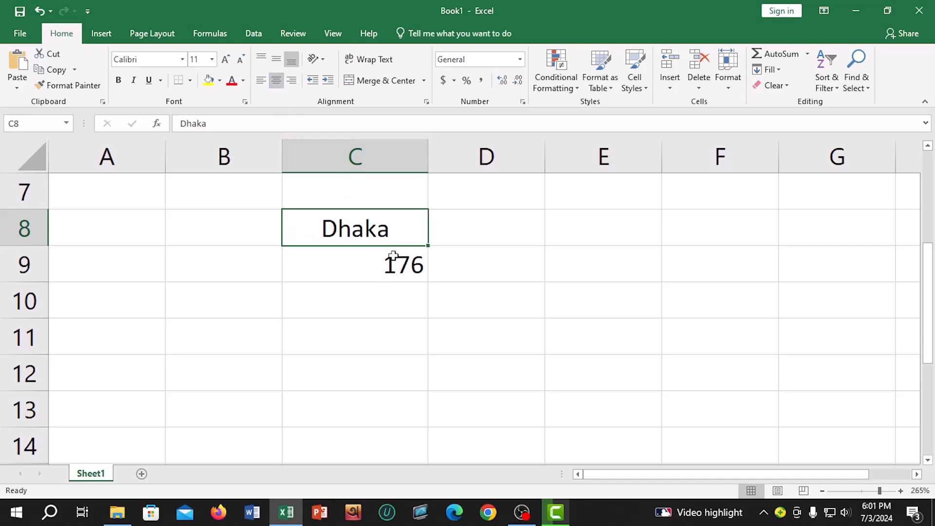
left_click(366, 268)
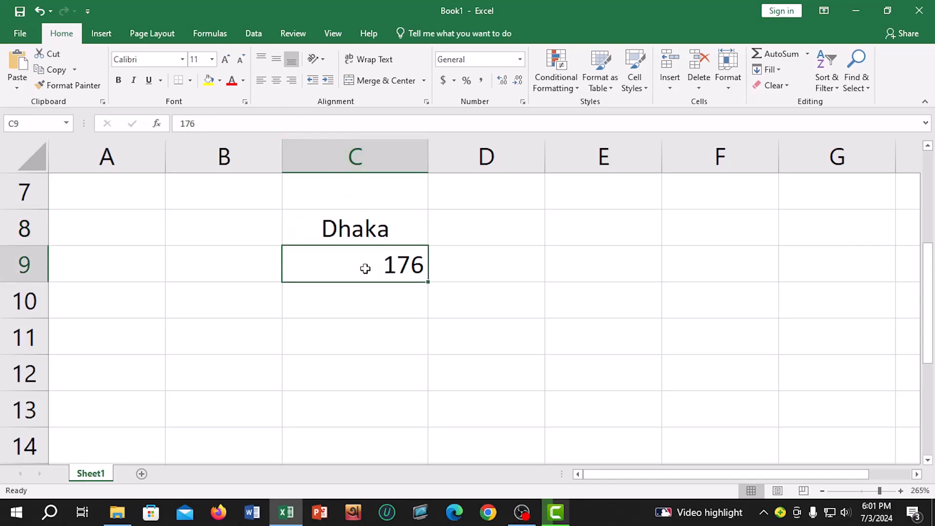
left_click(275, 83)
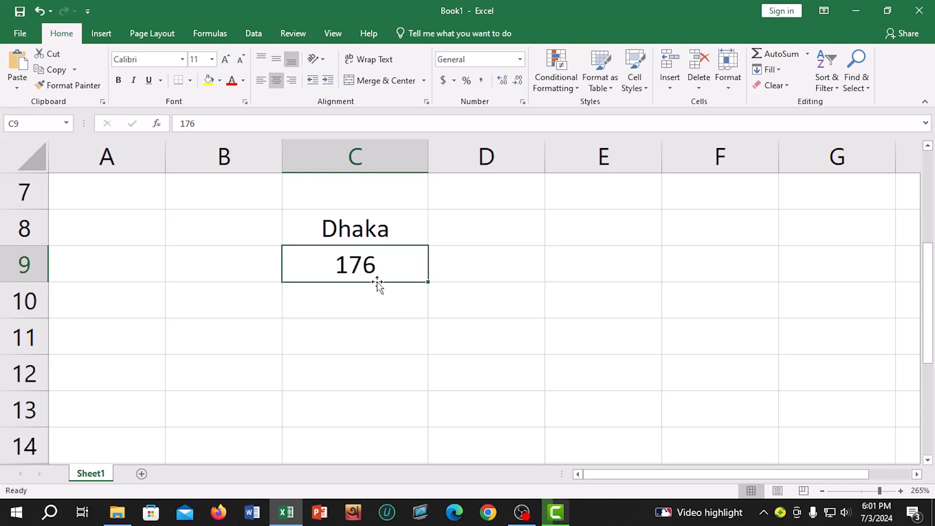
Step: Undo the centring of cells C8 and C9 and clear the number in C9
key("ctrl+z")
key("ctrl+z")
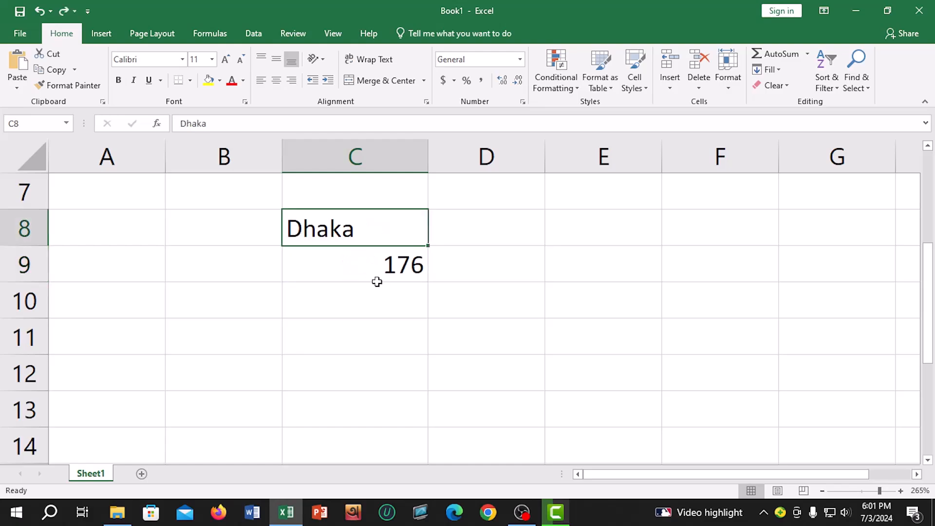
left_click(397, 268)
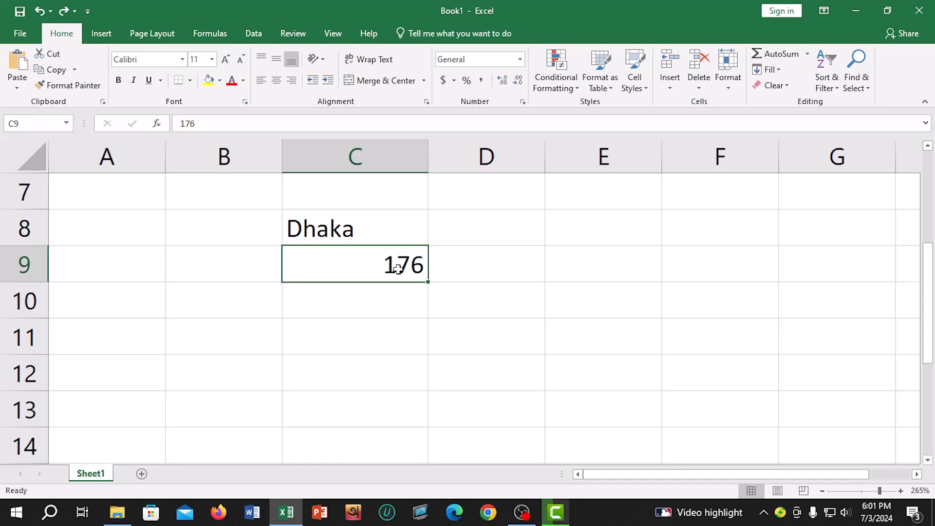
key("Delete")
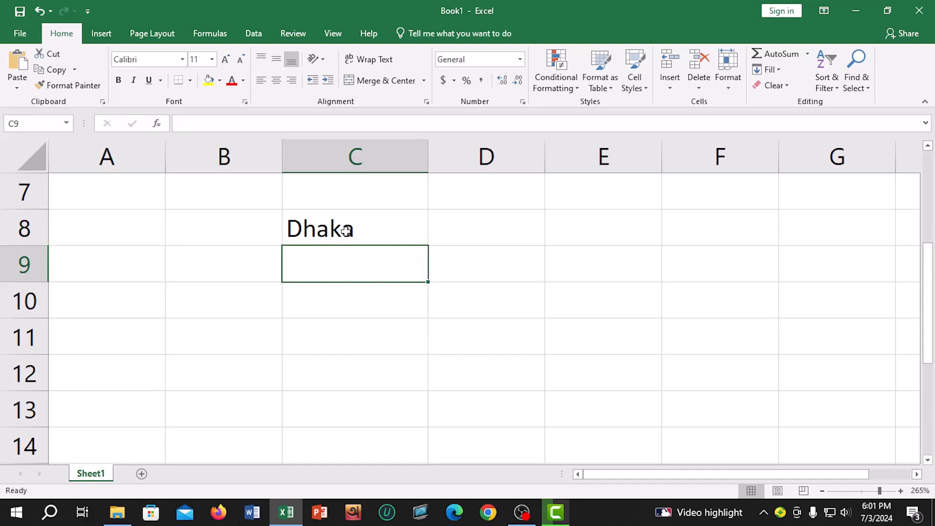
left_click(384, 241)
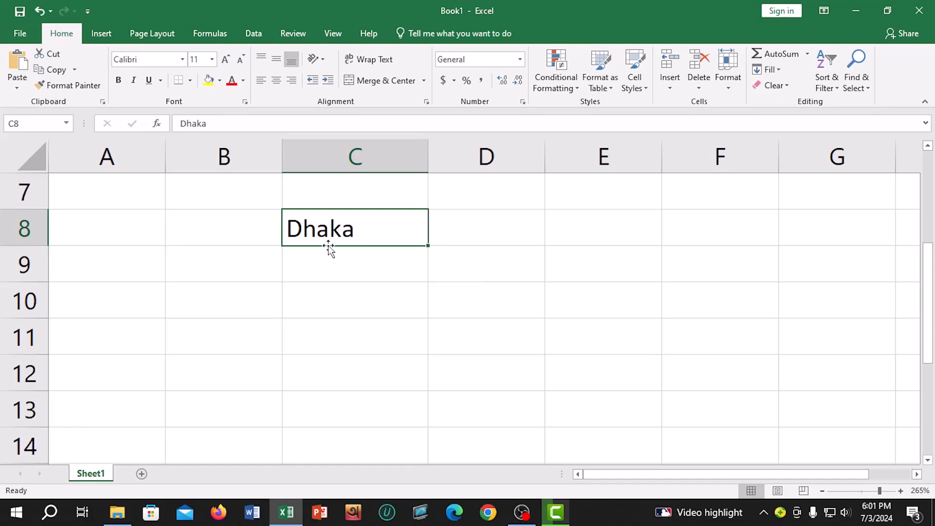
double_click(357, 230)
left_click_drag(362, 229, 286, 228)
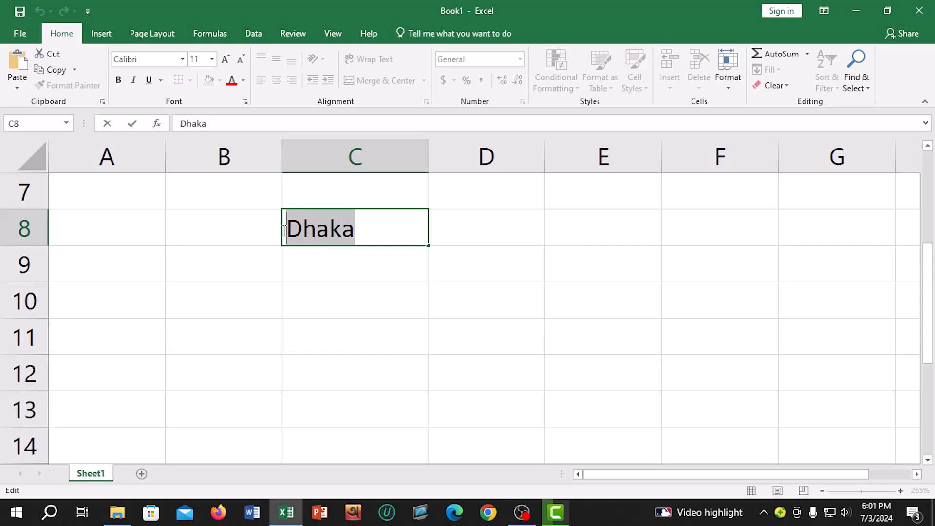
left_click(839, 338)
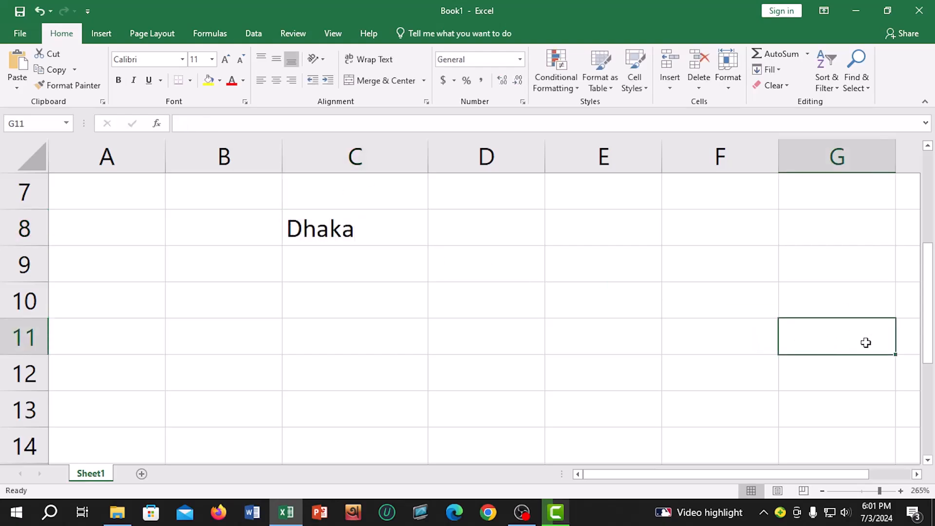
Step: Copy Dhaka from cell C8, paste it into cell F10 and end copy mode
left_click(348, 226)
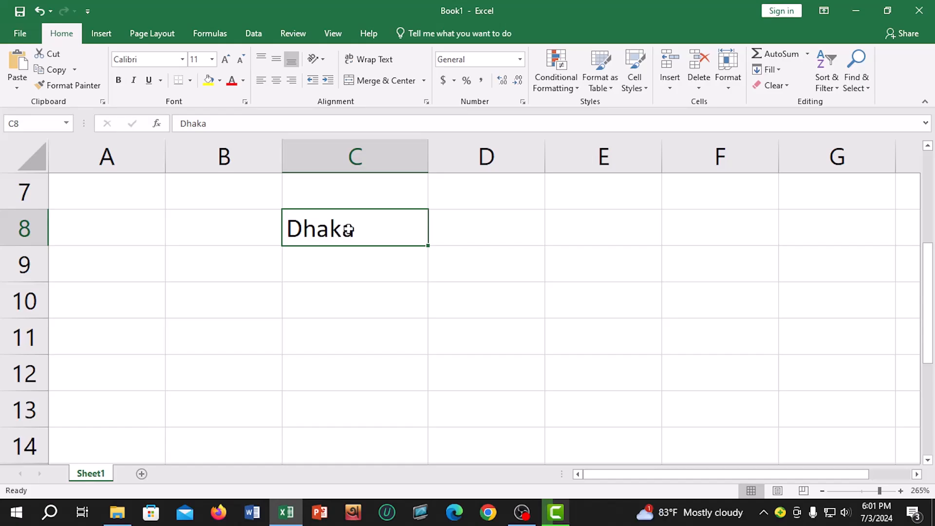
right_click(349, 229)
left_click(372, 213)
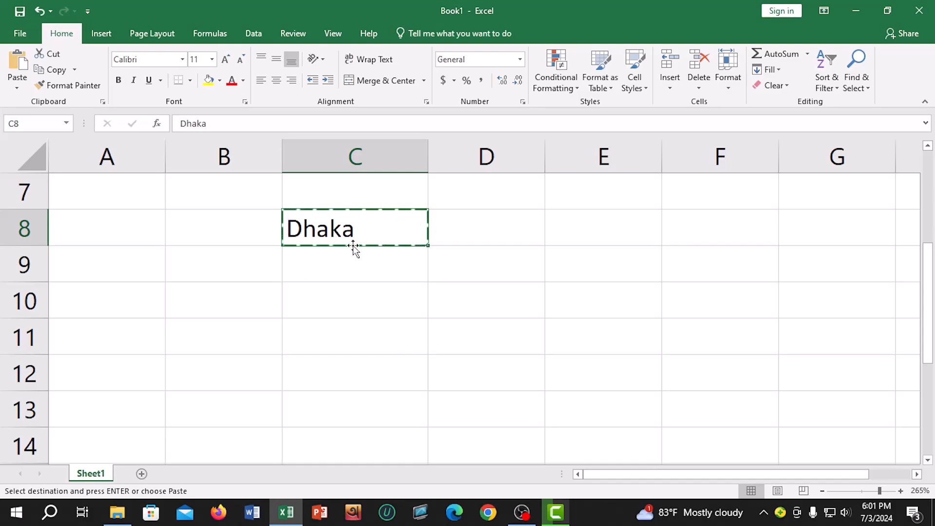
left_click(718, 301)
right_click(716, 297)
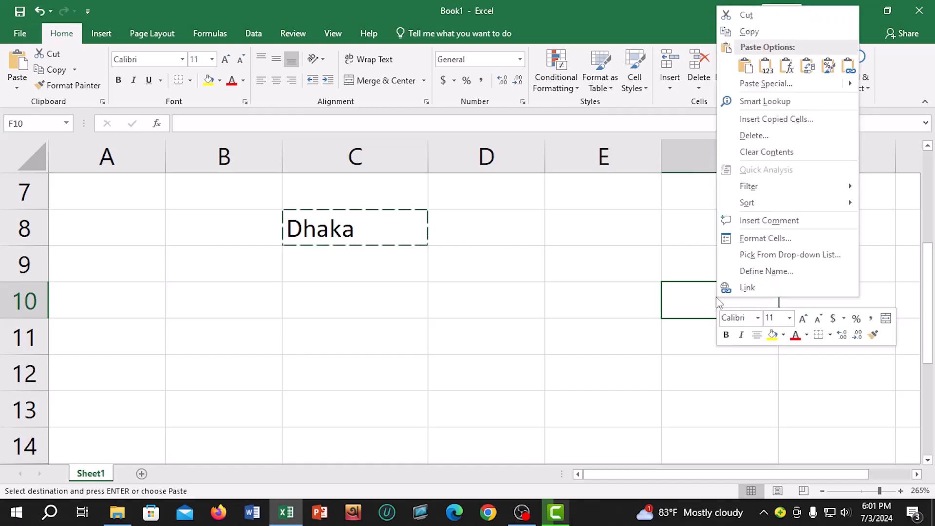
left_click(748, 68)
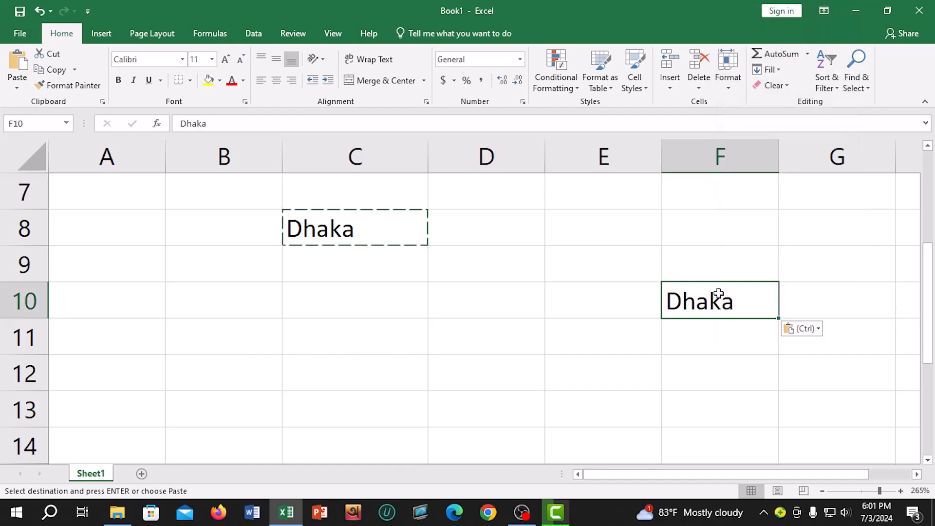
key("Escape")
key("Escape")
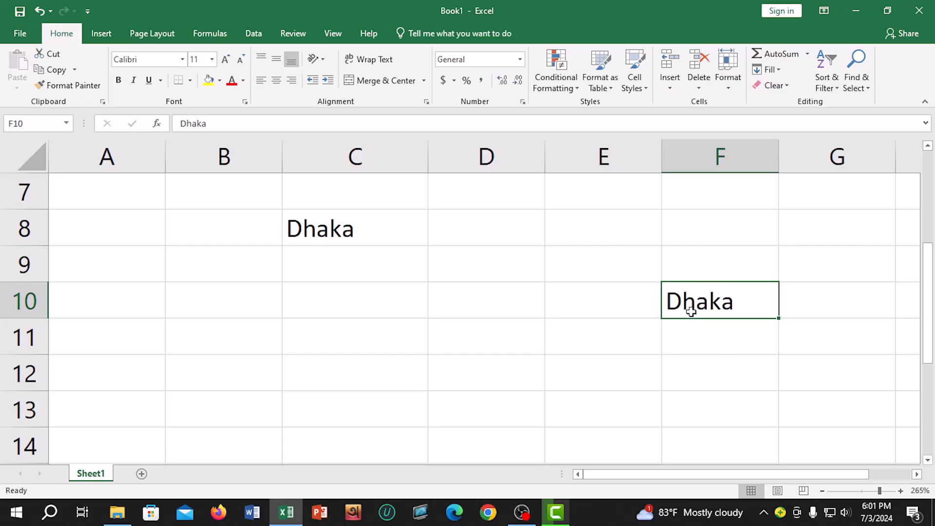
Step: Undo the paste into cell F10 and the earlier edits, back through the widening of column C
key("ctrl+z")
key("ctrl+z")
key("ctrl+z")
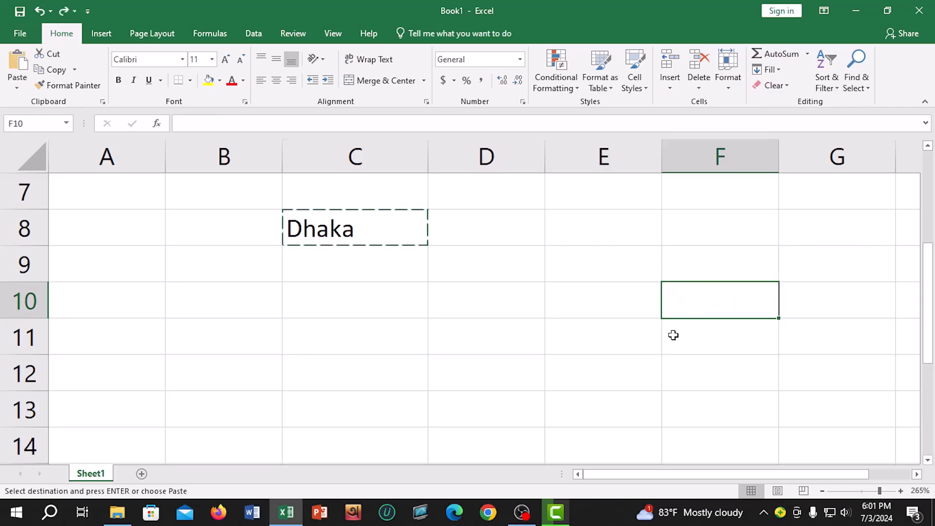
key("ctrl+z")
key("ctrl+z")
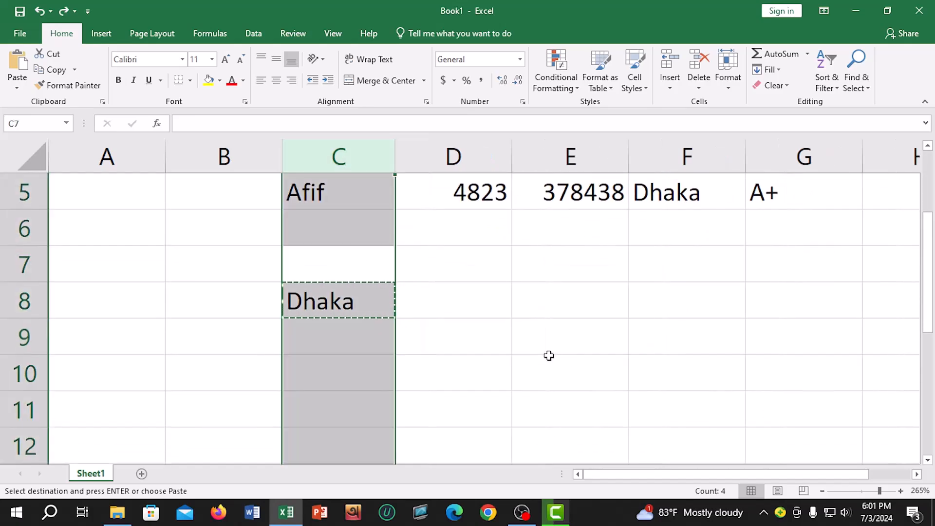
Step: Delete Dhaka from cell C8 and return to the student table
double_click(355, 302)
key("Return")
left_click(358, 306)
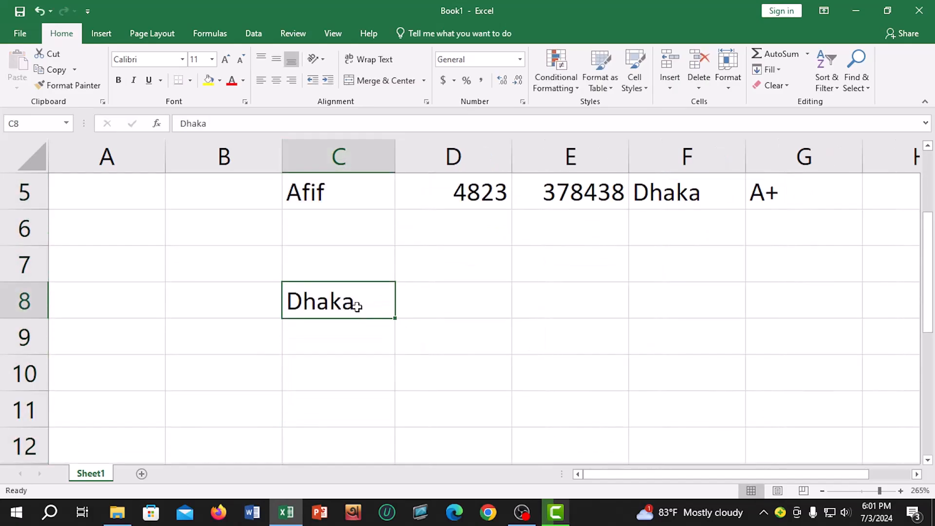
key("Delete")
scroll(357, 307, "up", 2)
scroll(356, 306, "down", 1)
scroll(350, 290, "up", 1)
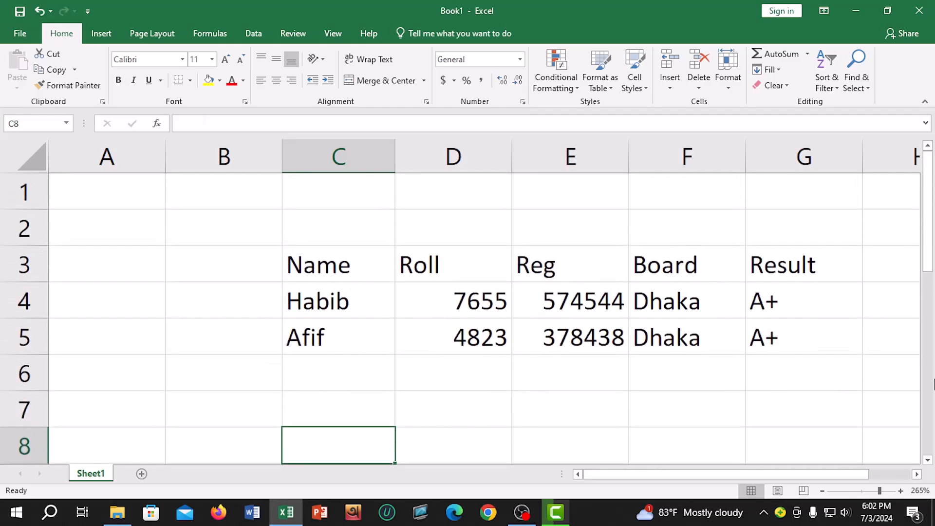
left_click_drag(828, 475, 870, 474)
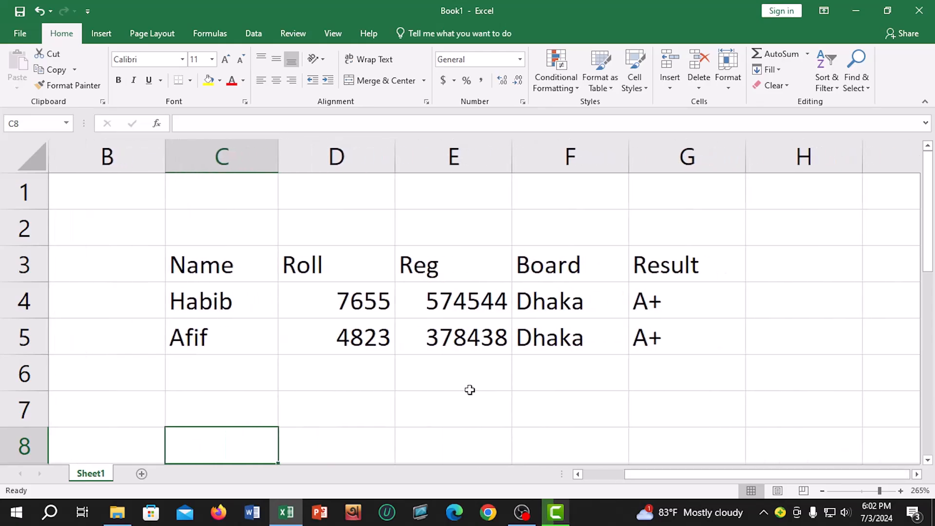
left_click(209, 219)
scroll(297, 288, "down", 2)
left_click_drag(221, 233, 843, 399)
left_click(667, 367)
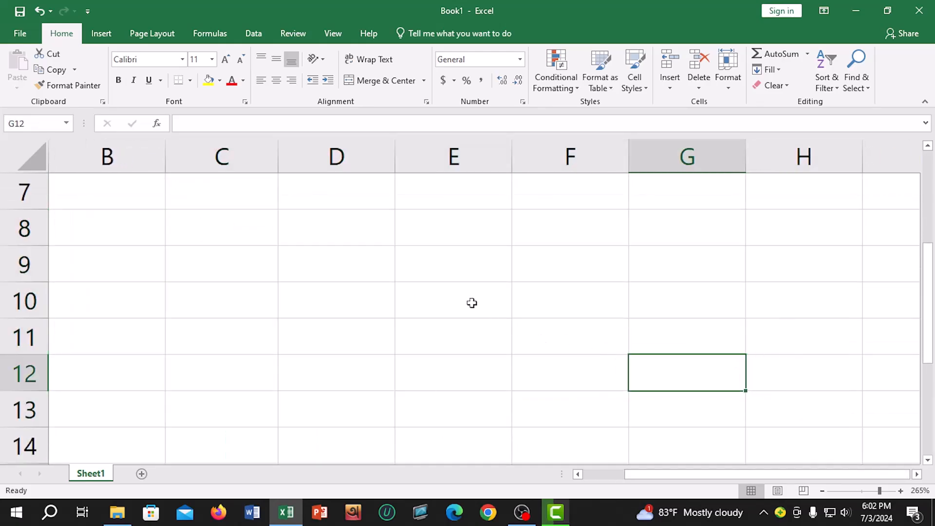
left_click(451, 266)
left_click(633, 264)
left_click(740, 344)
left_click(453, 362)
left_click(314, 328)
left_click(452, 272)
Step: Centre all entries of the student table in C3:G5 horizontally, then deselect the table
scroll(526, 319, "up", 2)
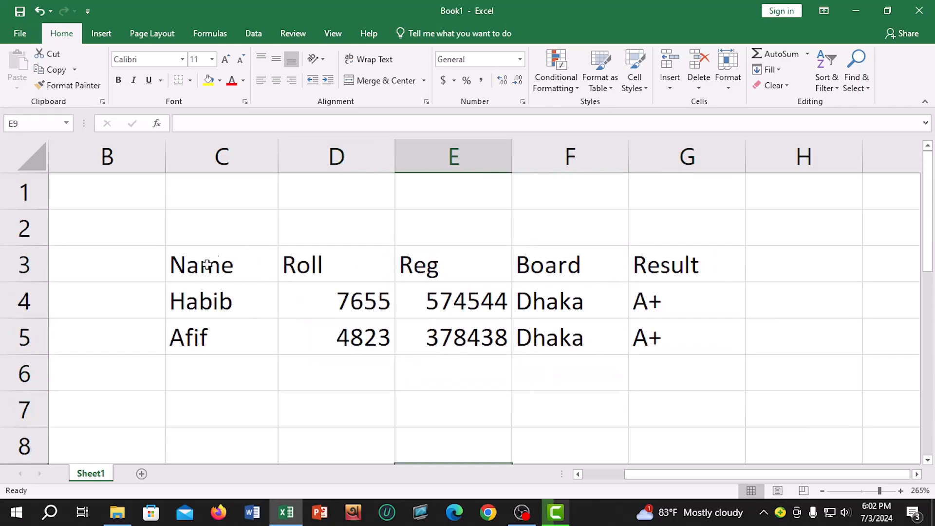
left_click_drag(223, 267, 682, 340)
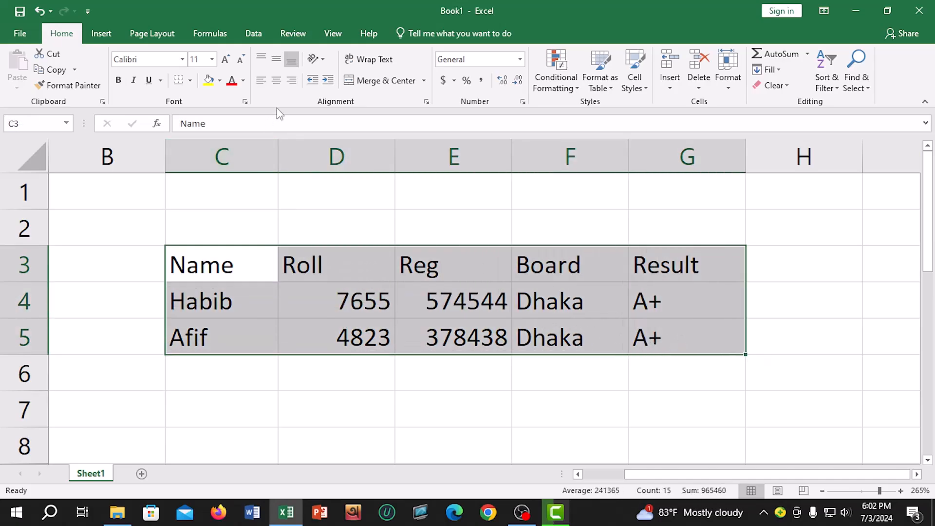
left_click(272, 81)
left_click(294, 294)
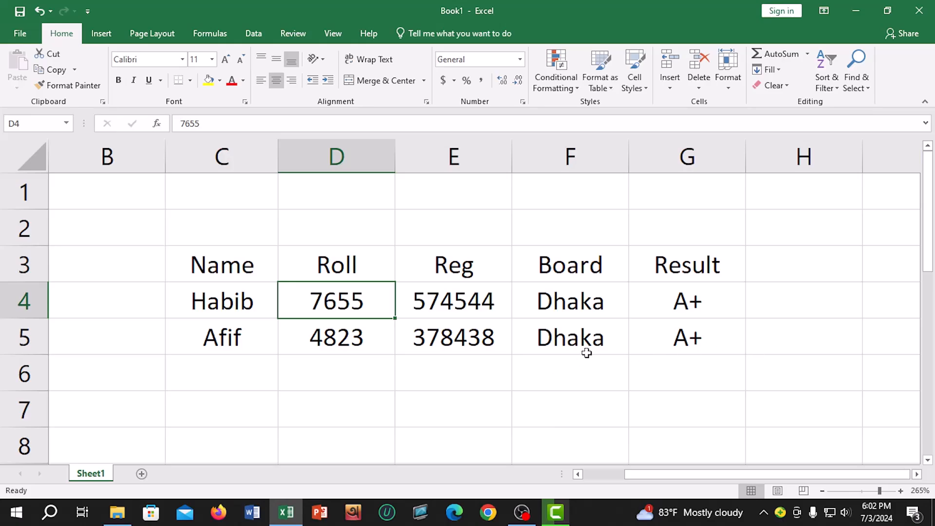
left_click(487, 372)
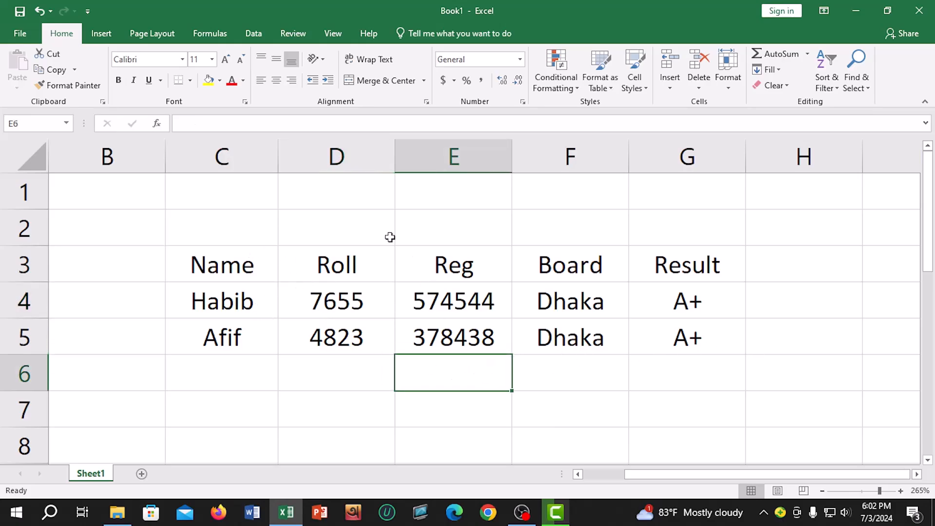
Step: Open the print preview of the student table, enlarge the page and return to the worksheet
left_click(20, 34)
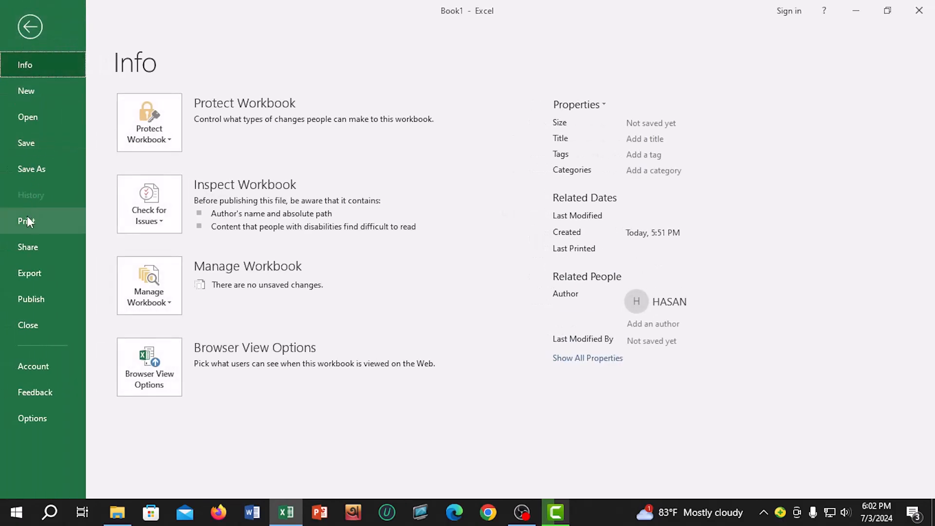
left_click(33, 220)
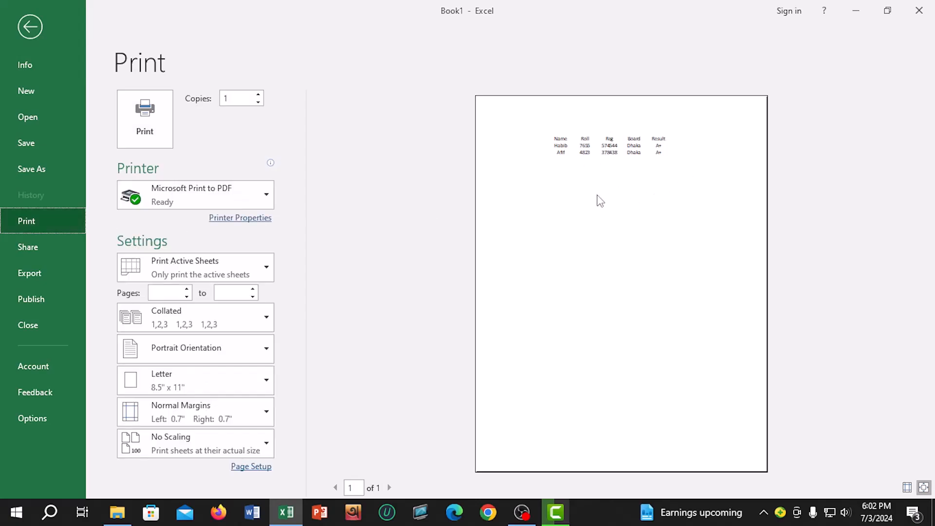
left_click(617, 175)
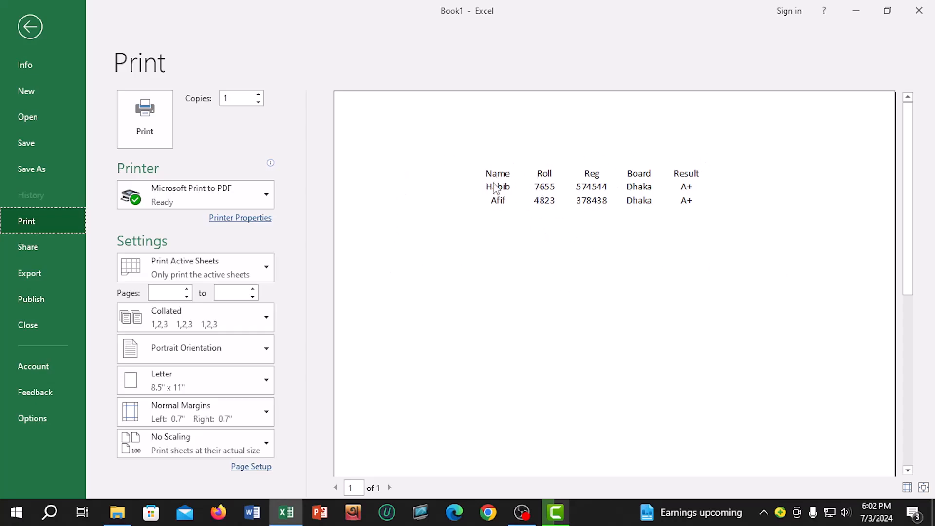
left_click(30, 24)
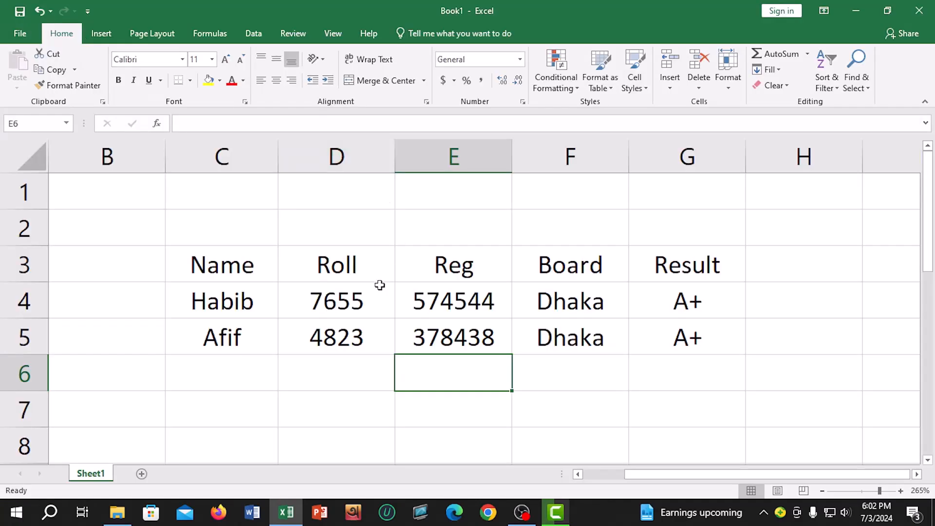
scroll(295, 305, "down", 1)
left_click_drag(295, 305, 731, 401)
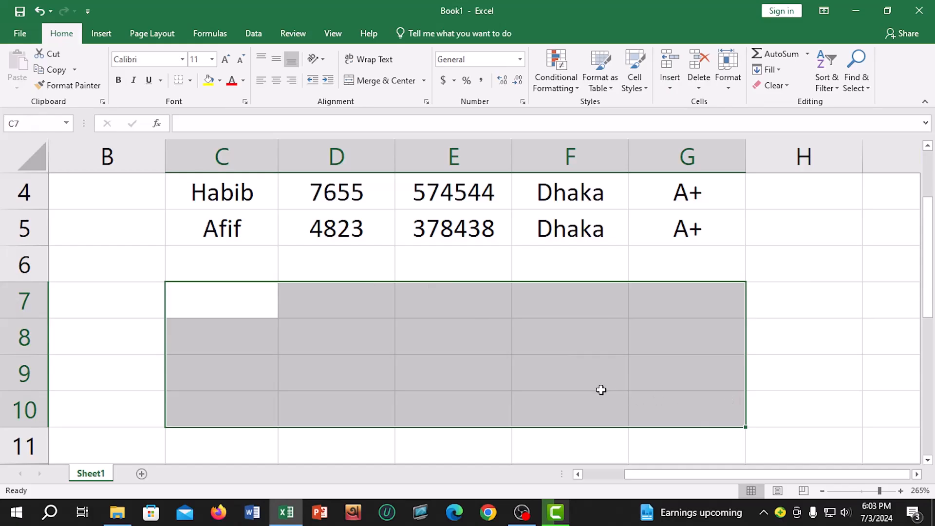
left_click(601, 391)
scroll(601, 390, "down", 2)
left_click_drag(151, 253, 774, 401)
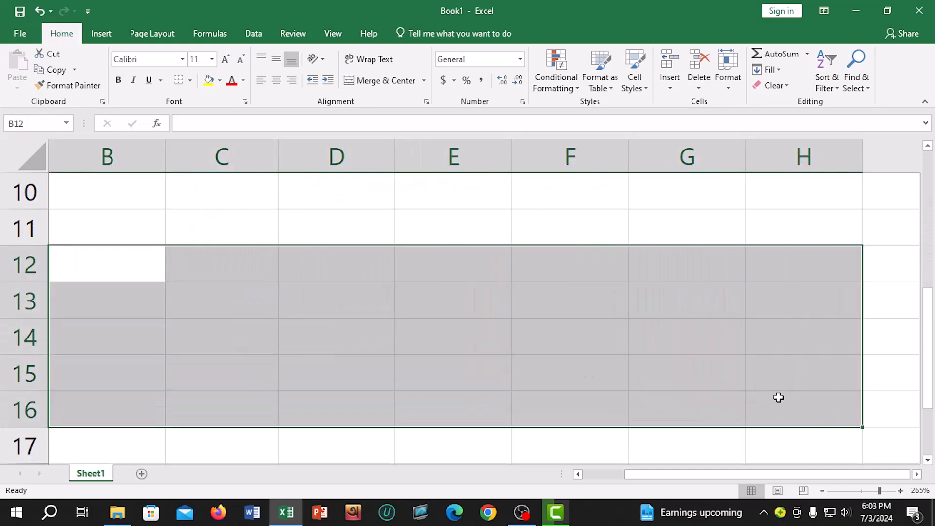
Step: Apply All Borders to the student table in C3:G5 and deselect the table
scroll(778, 398, "up", 3)
left_click_drag(223, 257, 653, 313)
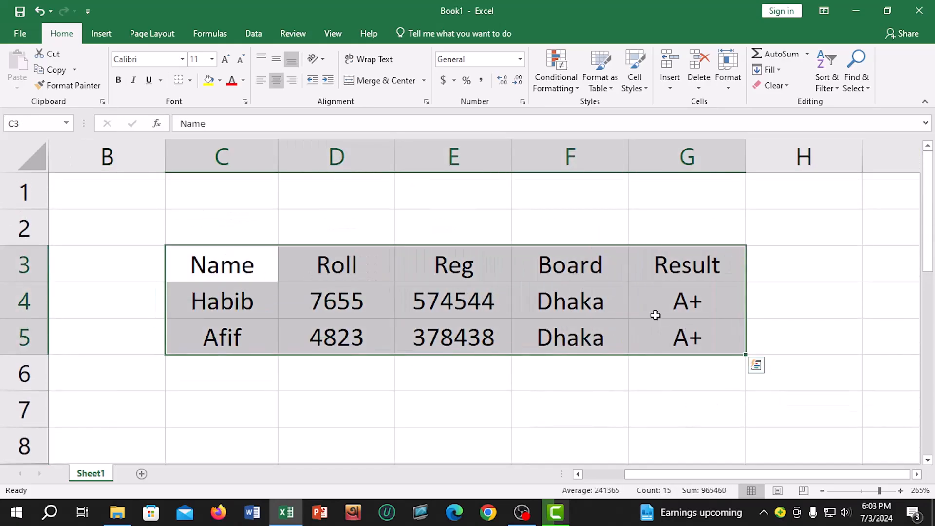
left_click(191, 81)
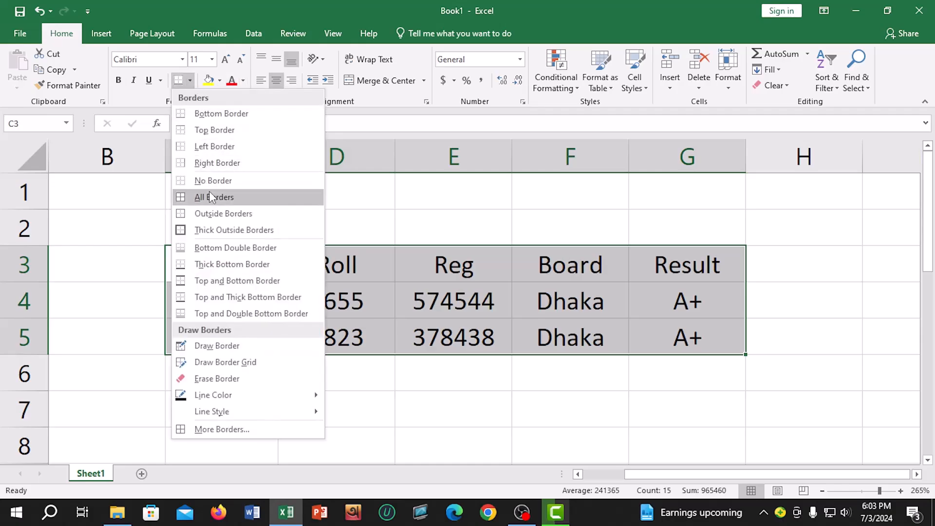
left_click(224, 199)
left_click(502, 323)
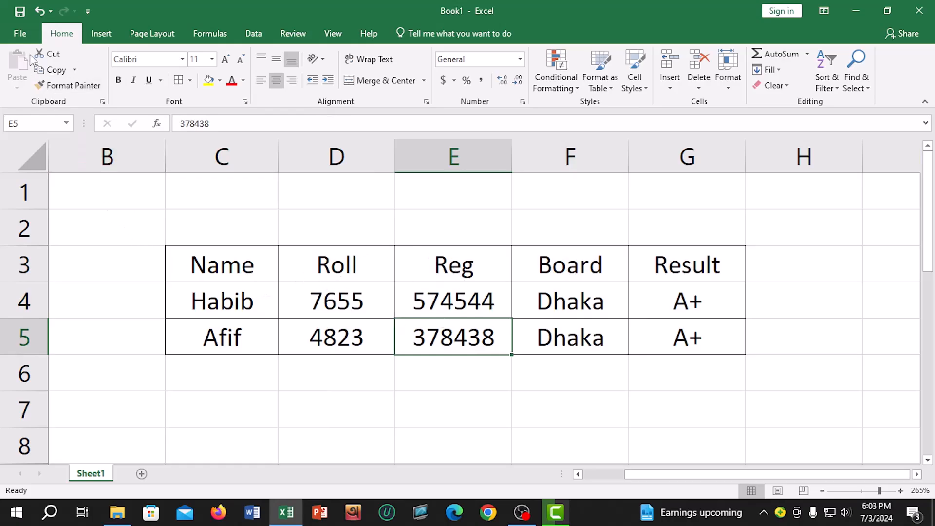
Step: Check the bordered student table in the print preview, then return to the worksheet
left_click(20, 32)
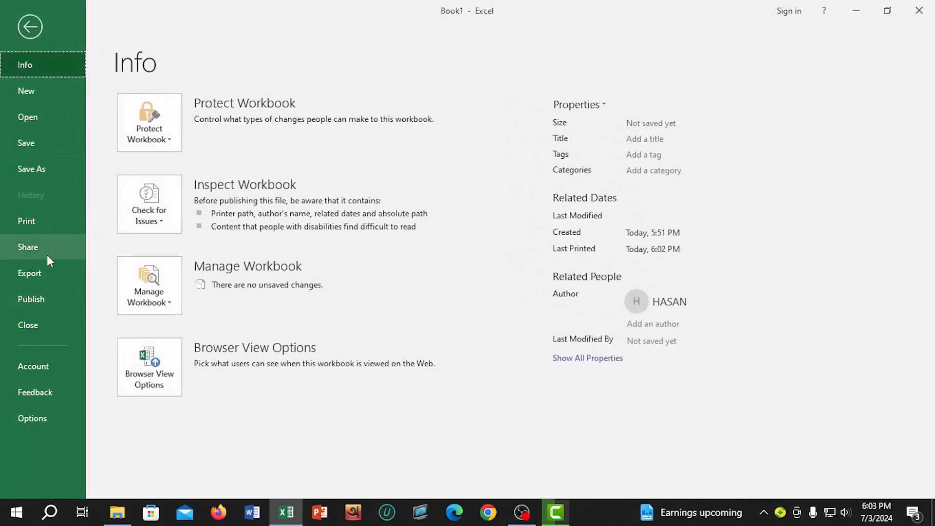
left_click(48, 221)
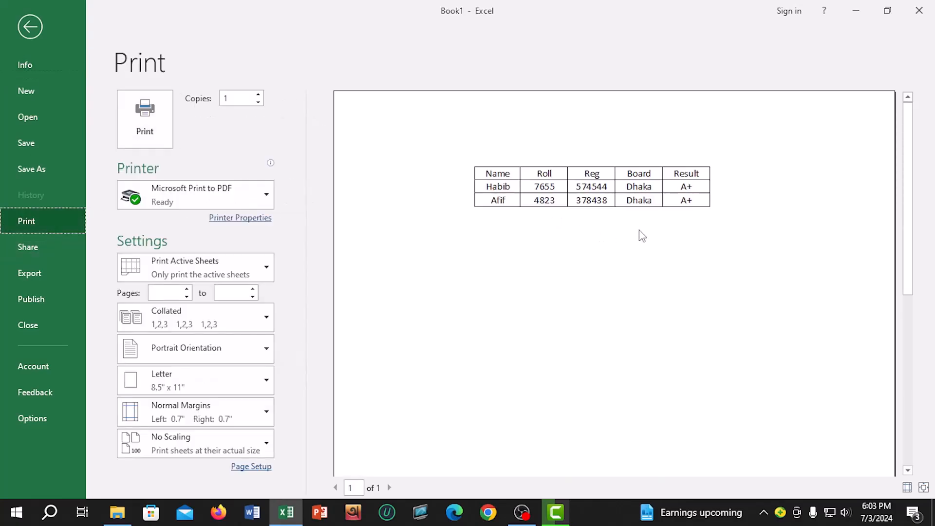
left_click(648, 200)
left_click(648, 201)
left_click(29, 29)
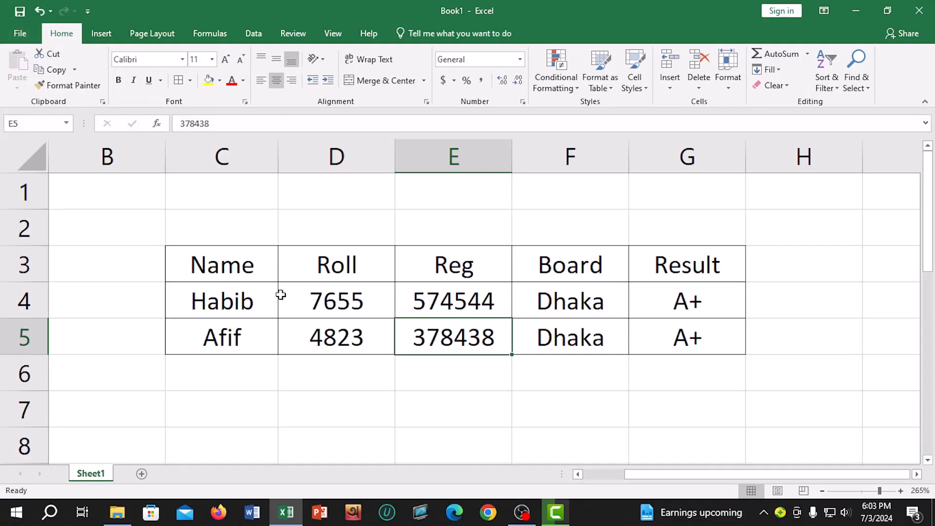
scroll(281, 294, "down", 2)
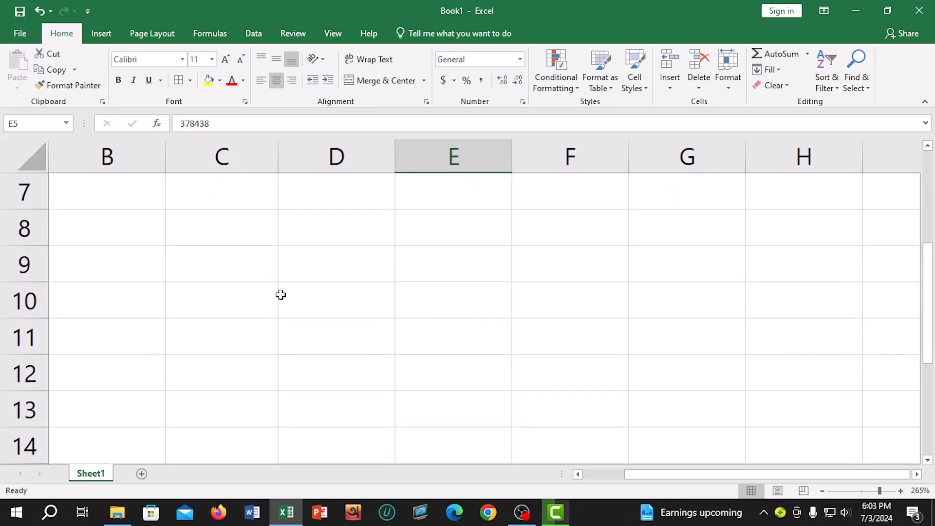
scroll(280, 294, "up", 2)
scroll(281, 294, "down", 2)
scroll(280, 295, "up", 2)
scroll(281, 295, "up", 6, "ctrl")
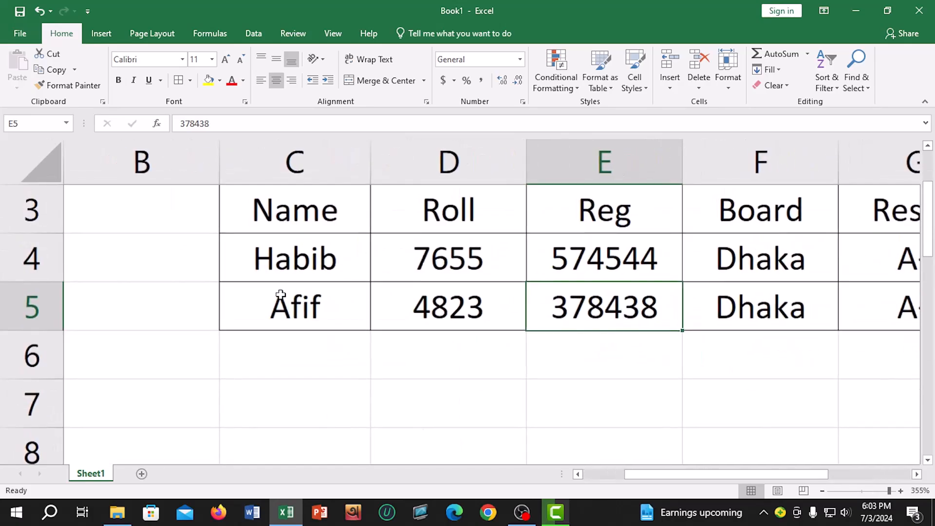
scroll(281, 294, "down", 2)
left_click(458, 252)
scroll(467, 251, "up", 1)
scroll(468, 252, "down", 1, "ctrl")
scroll(468, 251, "down", 2, "ctrl")
scroll(460, 263, "down", 1, "ctrl")
scroll(460, 263, "up", 1)
Step: Enter Dhaka in cell C11 in the empty area below the student table
scroll(453, 275, "down", 2)
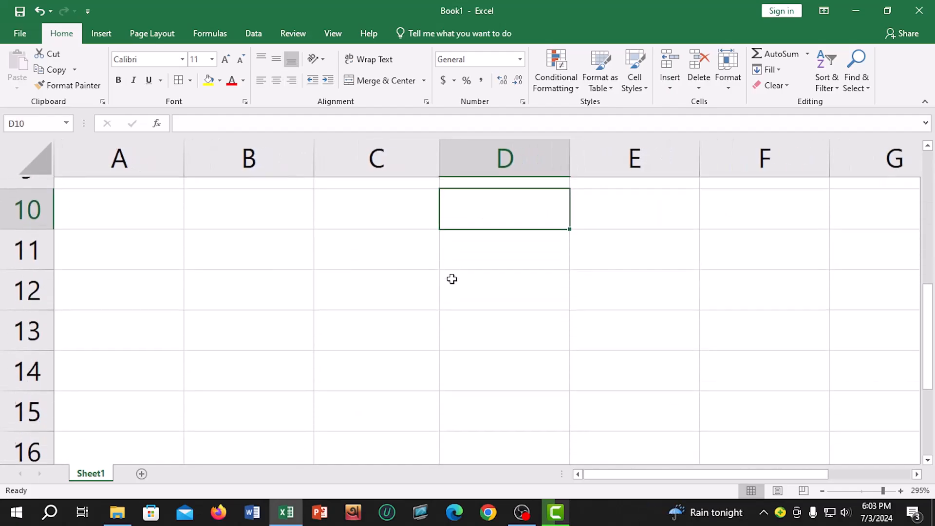
left_click(402, 238)
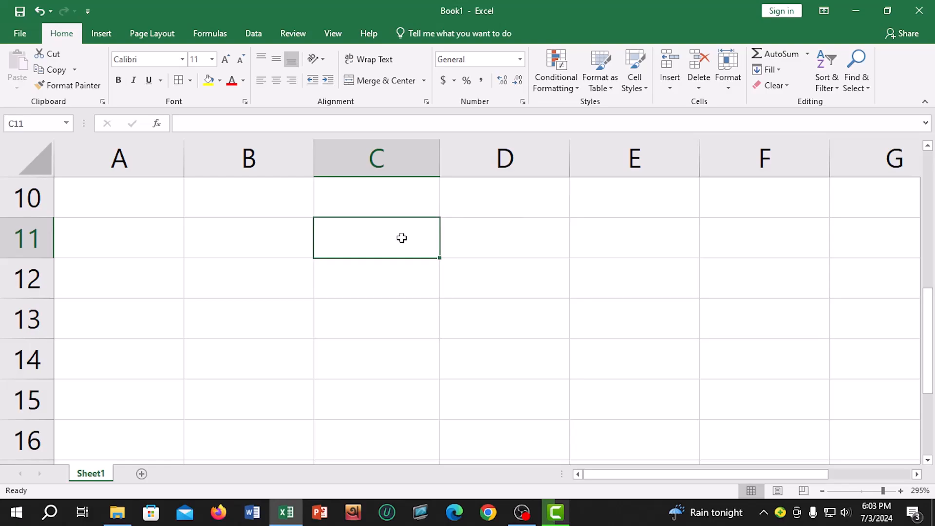
type("Dha")
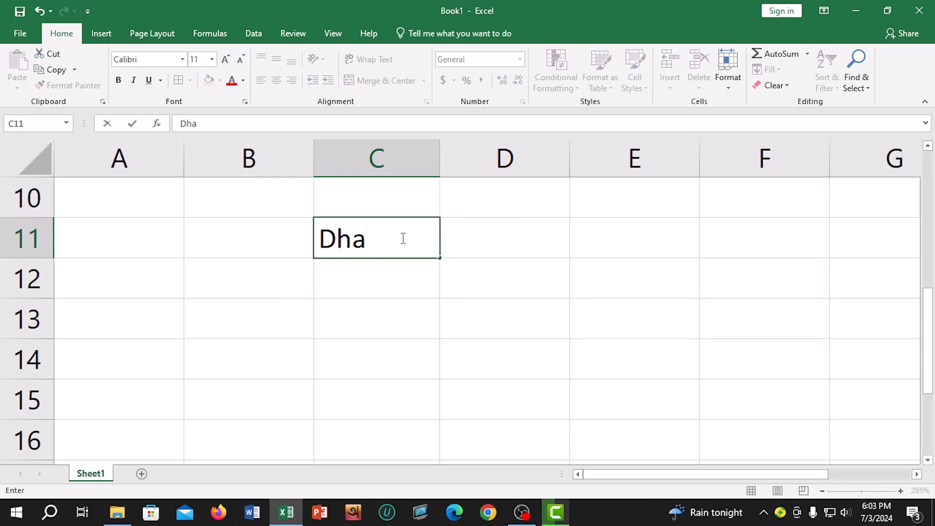
type("ka")
key("Return")
left_click_drag(393, 235, 432, 257)
left_click(586, 259)
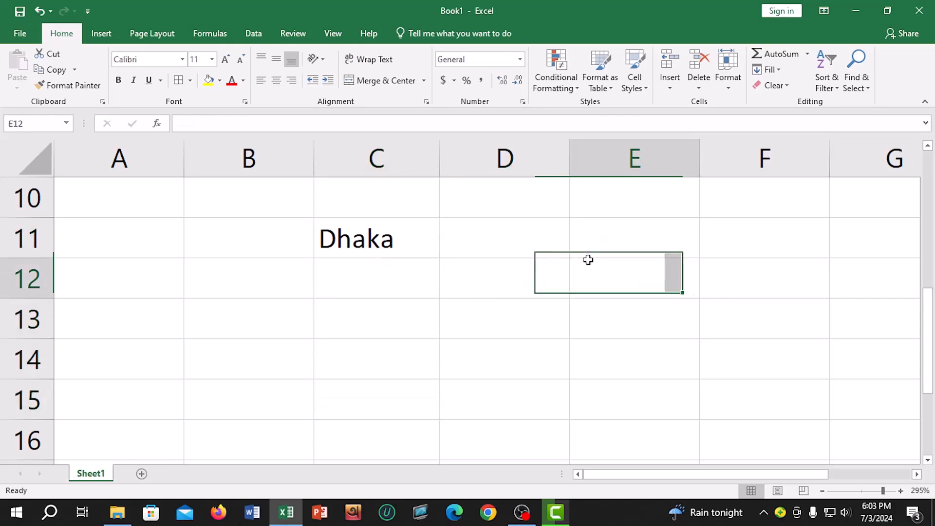
left_click(512, 240)
Step: Copy Dhaka from cell C11 and paste it separately into each of the cells C12 to C15
left_click(429, 247)
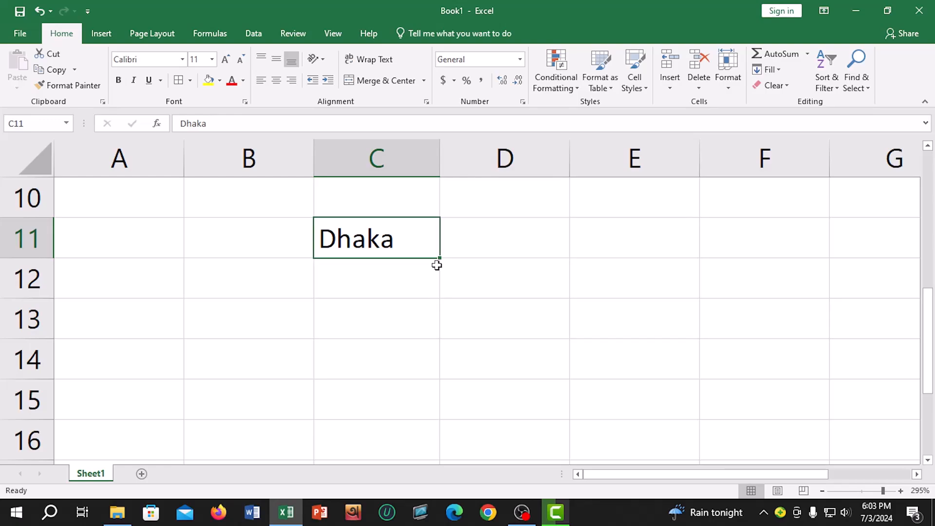
right_click(378, 238)
left_click(430, 215)
left_click(378, 281)
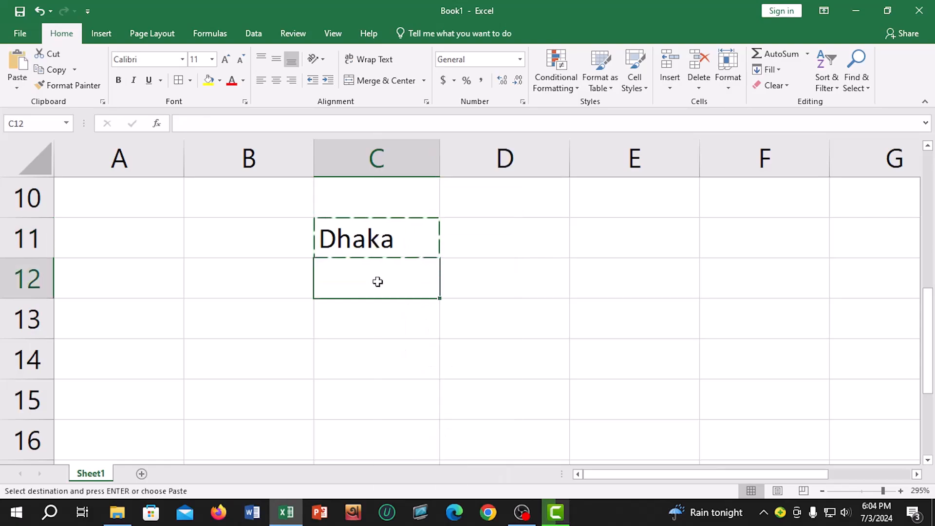
key("ctrl+v")
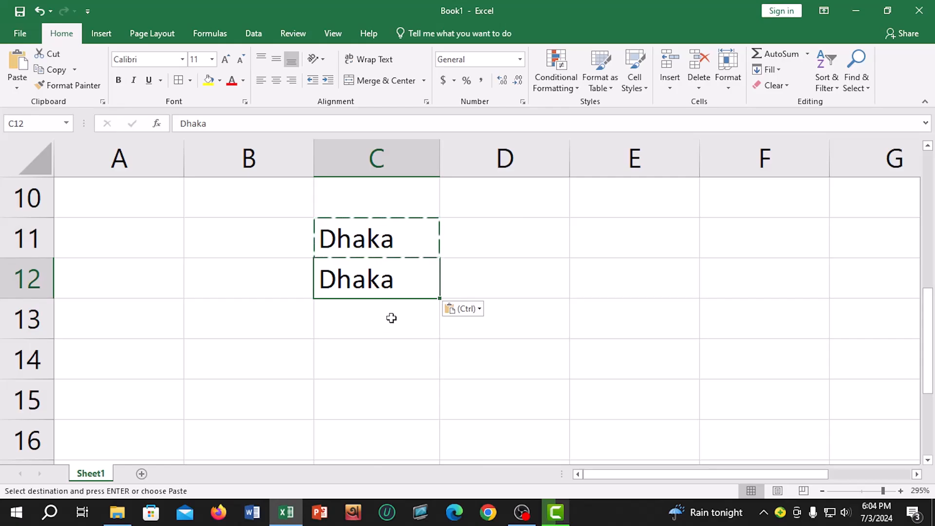
left_click(387, 331)
key("ctrl+v")
left_click(386, 353)
key("ctrl+v")
left_click(378, 402)
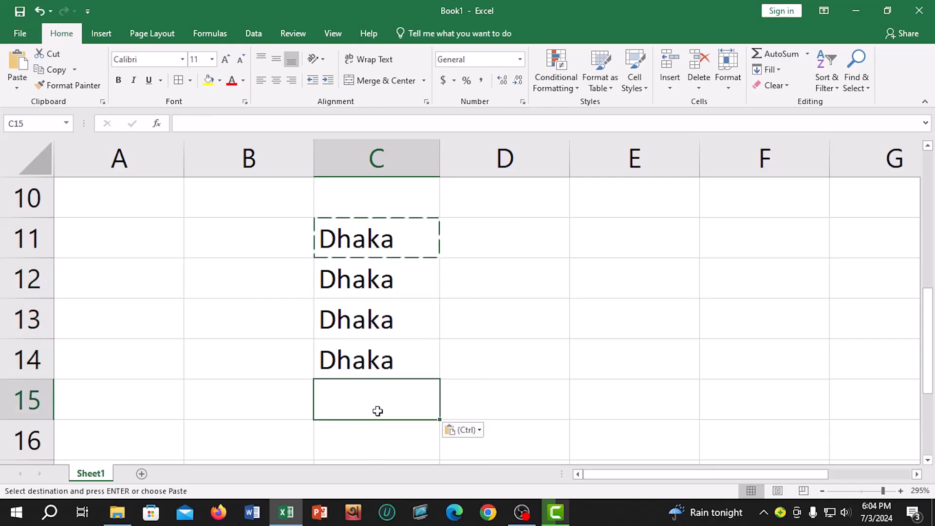
key("ctrl+v")
key("ctrl")
key("Escape")
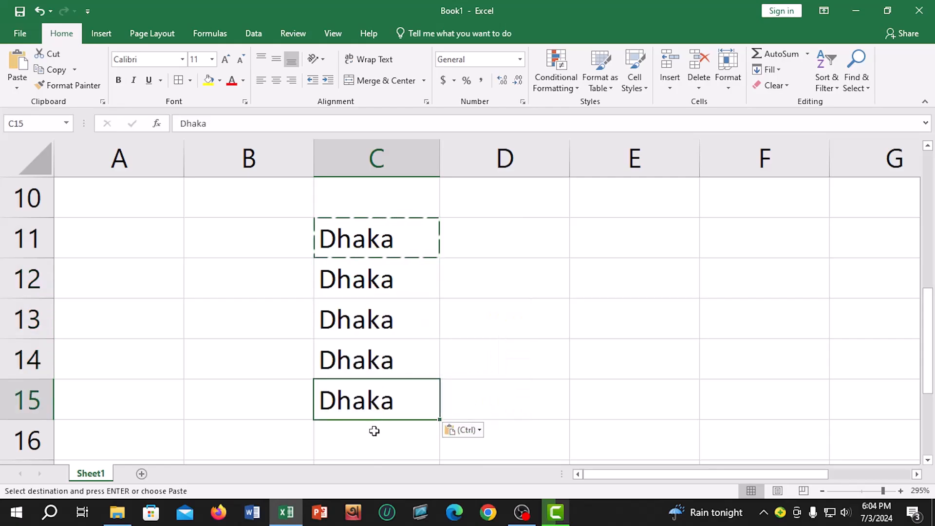
Step: Undo the pastes in cells C12 to C15 and end copy mode
key("ctrl+z")
key("ctrl+z")
key("ctrl+z")
key("ctrl+z")
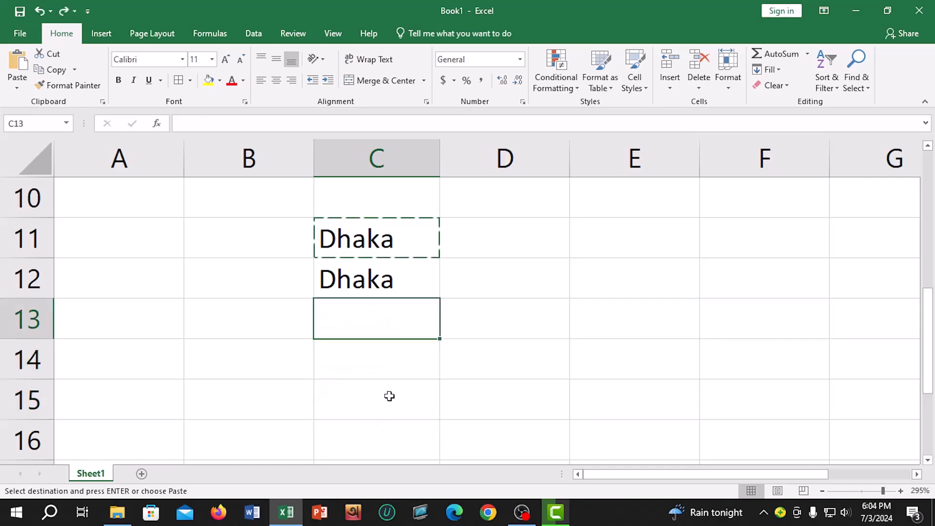
left_click(412, 236)
key("Escape")
left_click(427, 292)
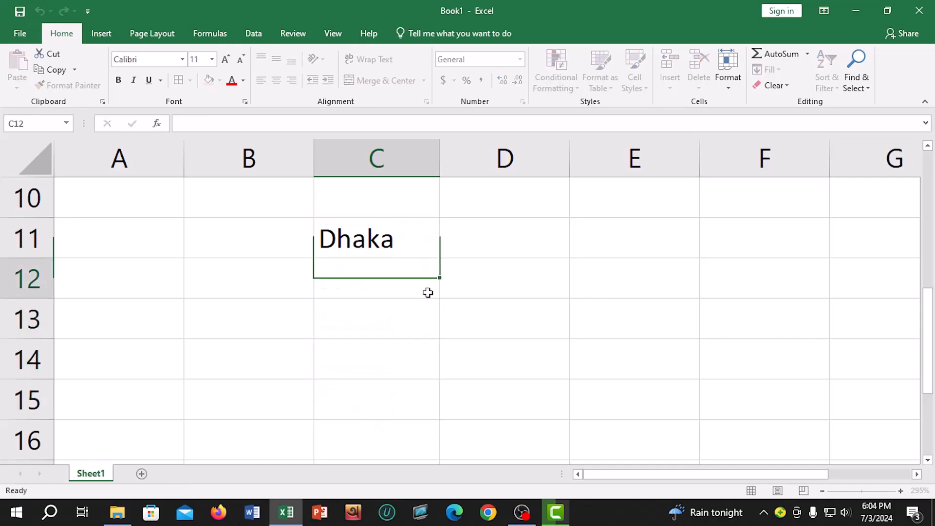
Step: AutoFill Dhaka from cell C11 down to C27, and fill it from C11 across to F11
left_click(419, 243)
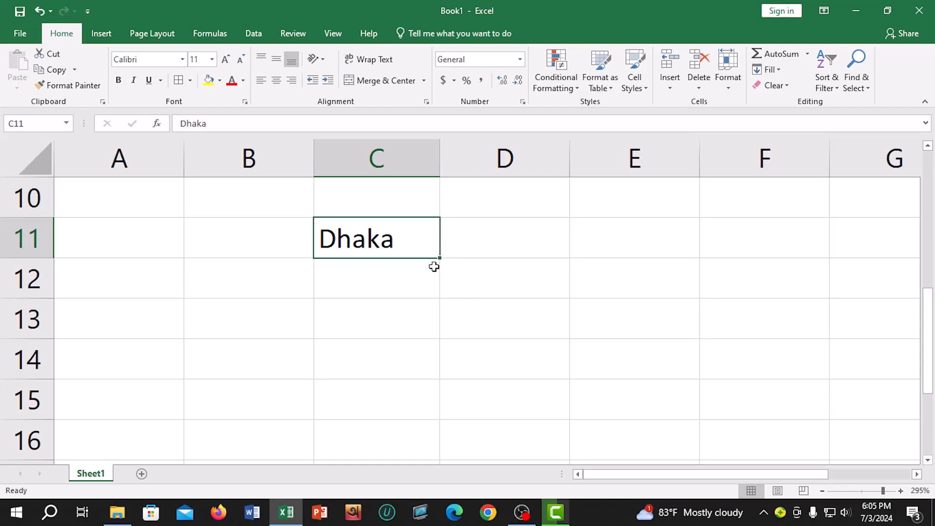
left_click_drag(440, 257, 426, 419)
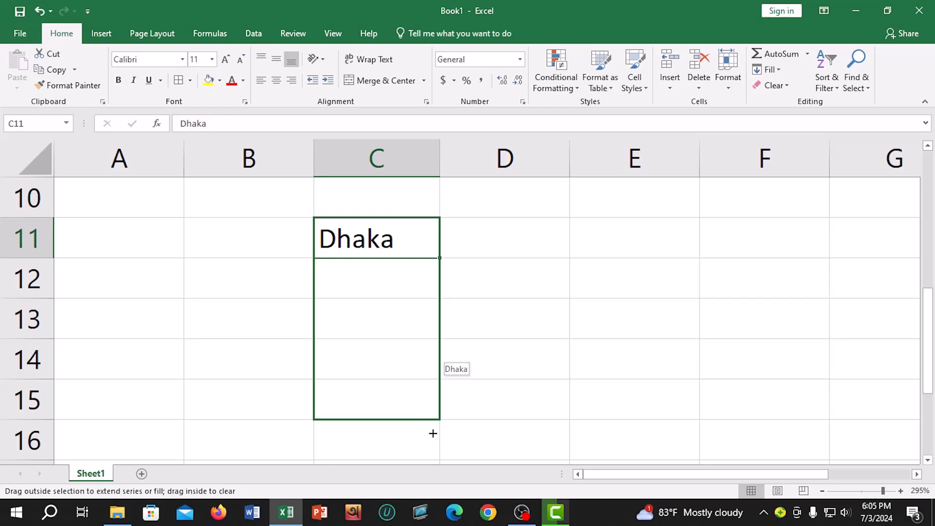
left_click_drag(433, 434, 444, 403)
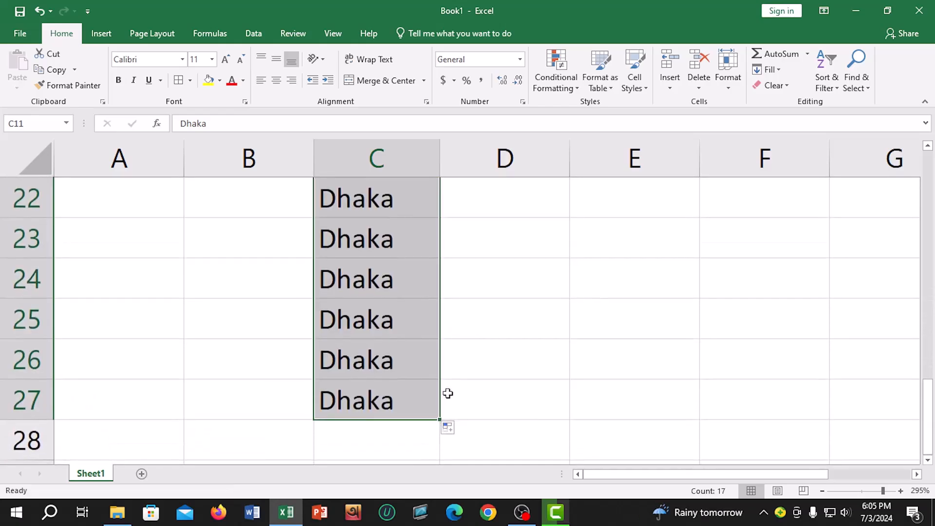
scroll(408, 399, "up", 4)
scroll(408, 398, "up", 2)
scroll(408, 398, "down", 2)
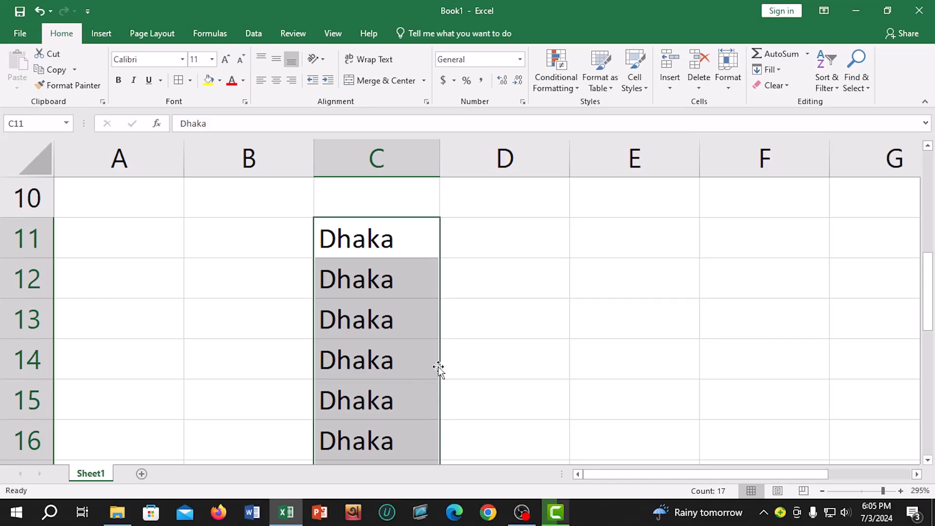
left_click(380, 242)
left_click_drag(440, 258, 848, 254)
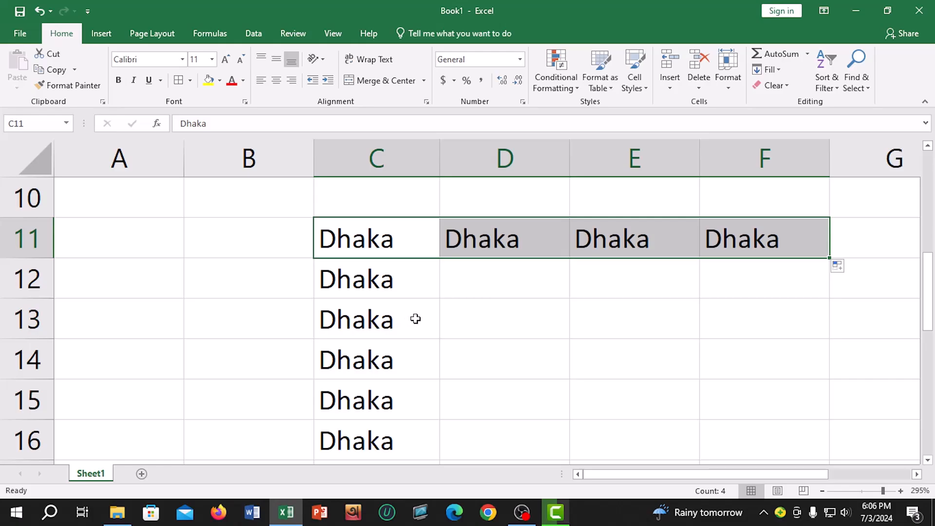
Step: Undo both fills of Dhaka and delete the entry from cell C11
key("ctrl+z")
key("ctrl+z")
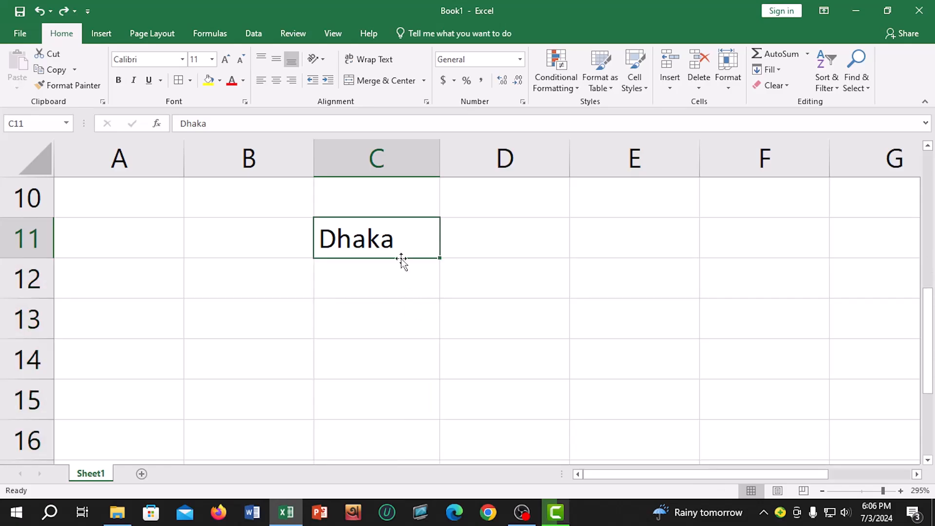
key("Delete")
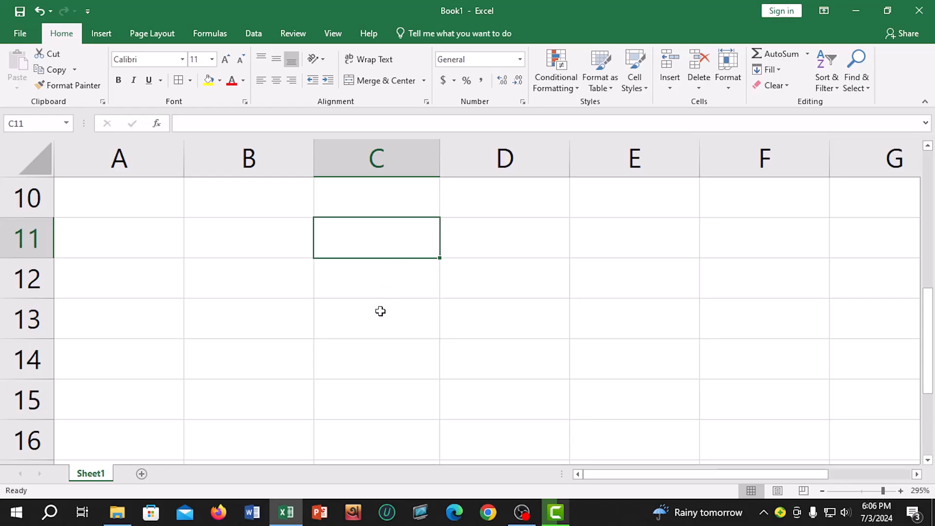
Step: Enter Saturday in cell C10
scroll(380, 311, "down", 3)
scroll(381, 311, "down", 2)
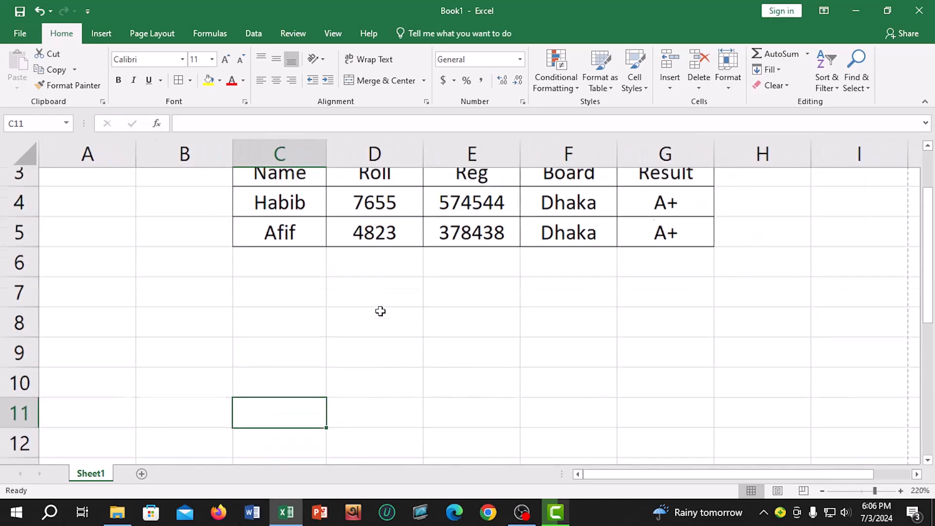
scroll(381, 311, "down", 2)
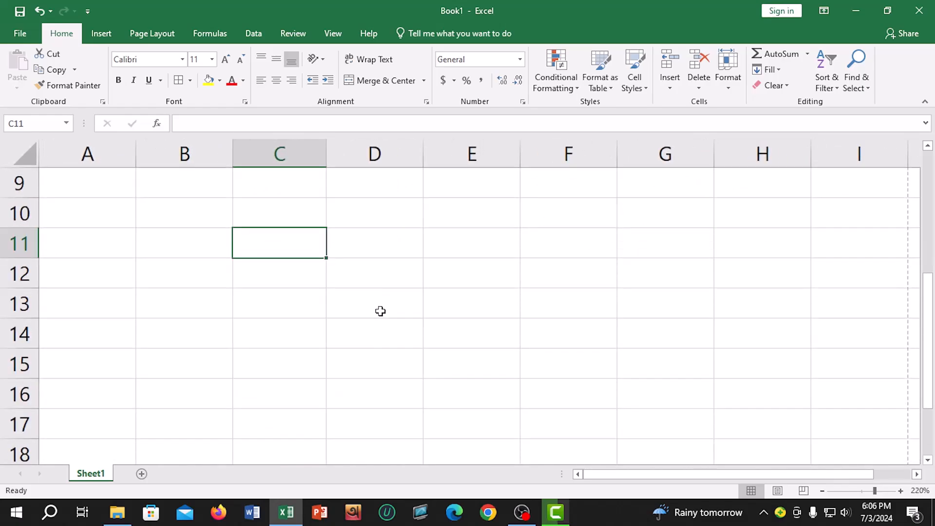
left_click(282, 220)
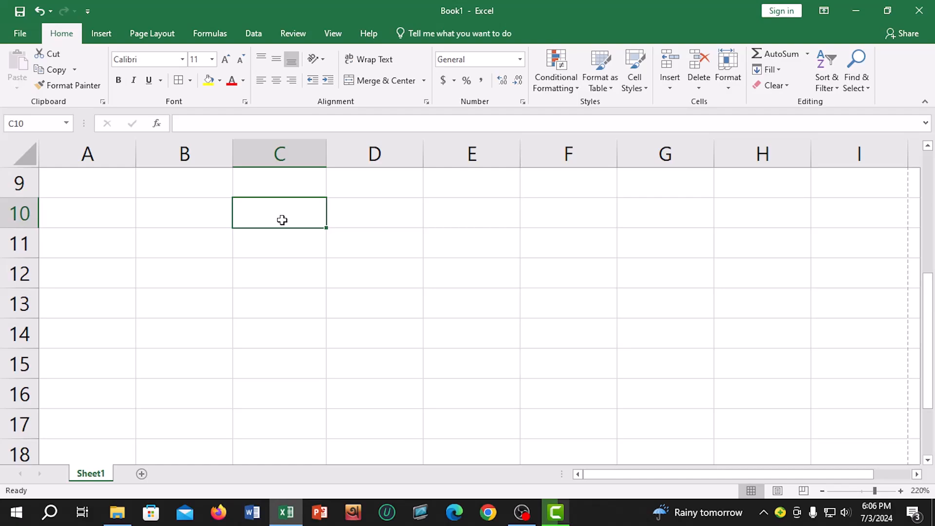
type("Sat")
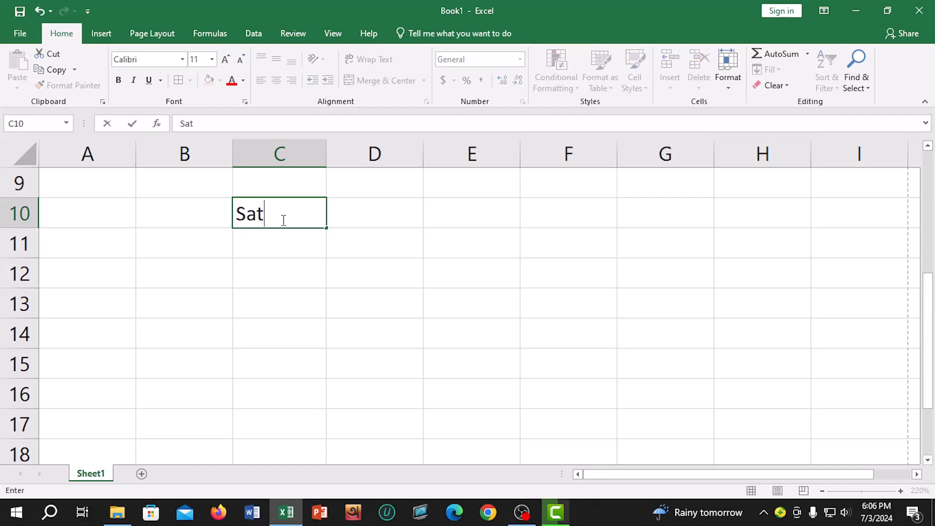
type("urday")
left_click(358, 242)
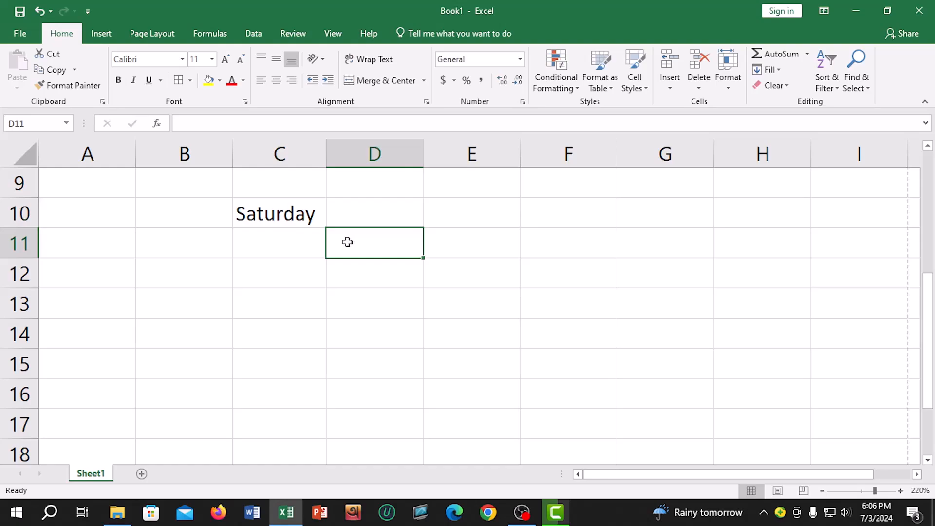
Step: AutoFill the weekday series from Saturday in cell C10 rightward along row 10, well beyond column I
left_click(278, 217)
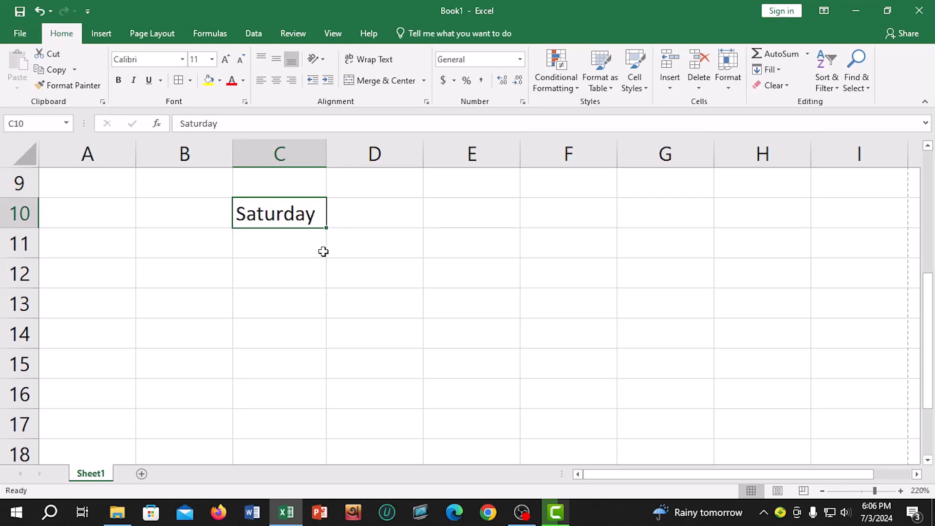
left_click_drag(327, 228, 401, 221)
left_click_drag(457, 221, 908, 238)
left_click_drag(857, 475, 603, 478)
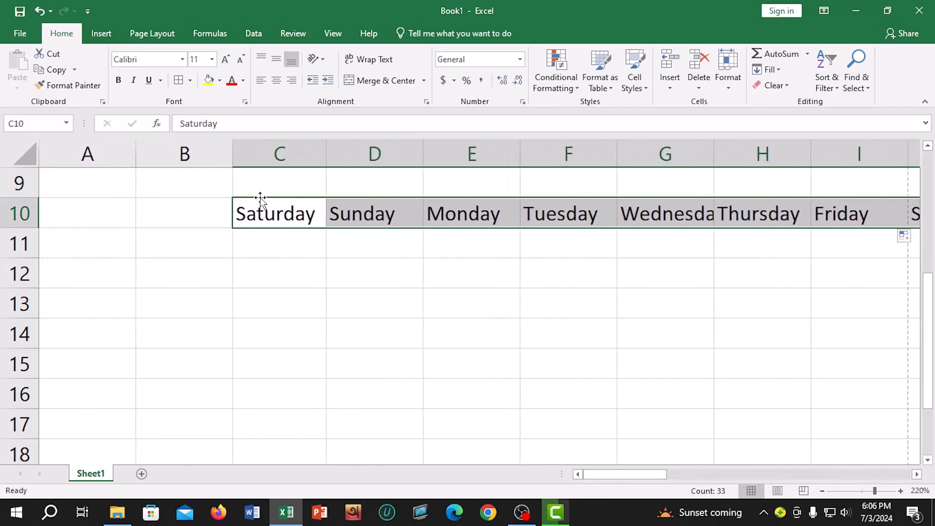
Step: AutoFill the weekdays from cell C10 down to C16, and backwards from C10 to A10
left_click(284, 218)
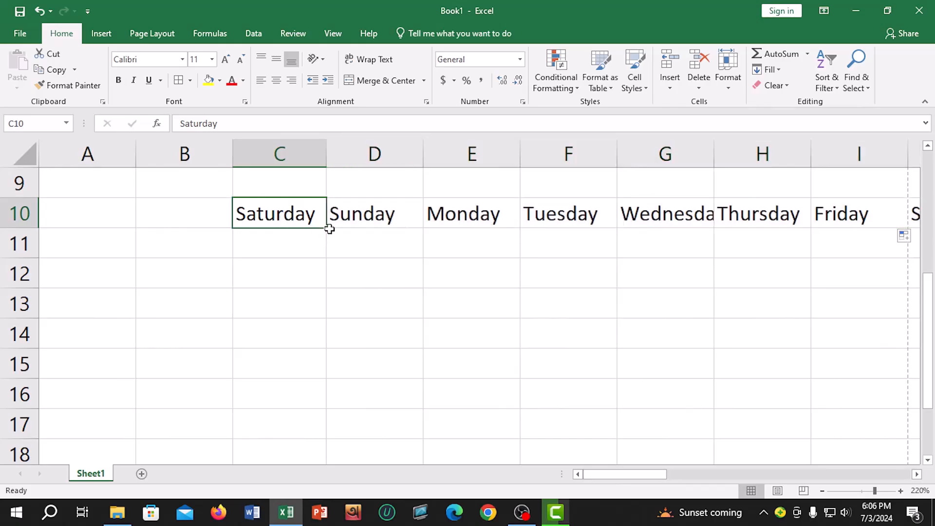
left_click_drag(326, 228, 325, 413)
left_click(306, 215)
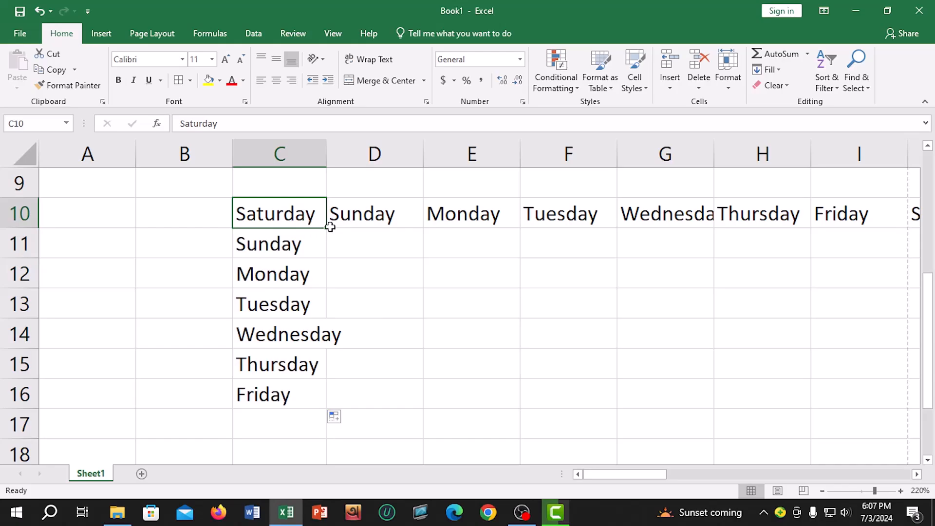
left_click_drag(328, 227, 157, 228)
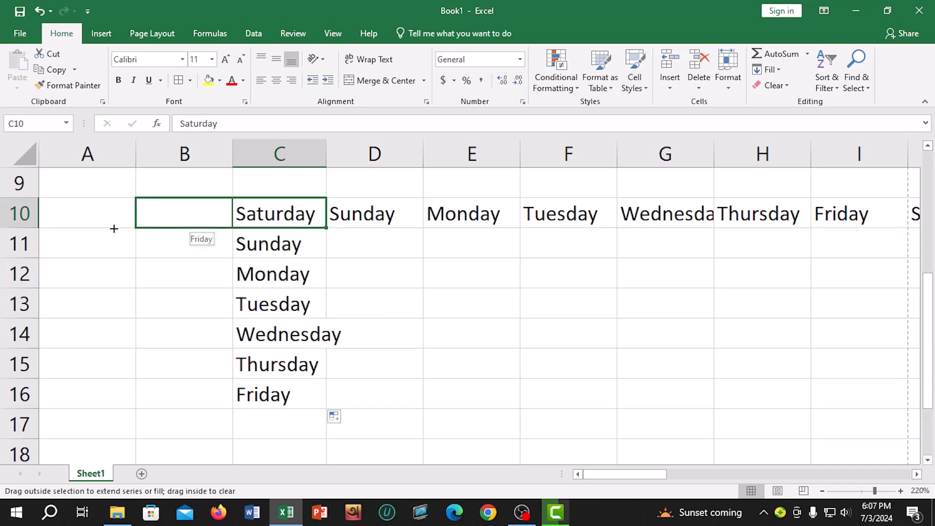
left_click_drag(154, 224, 115, 215)
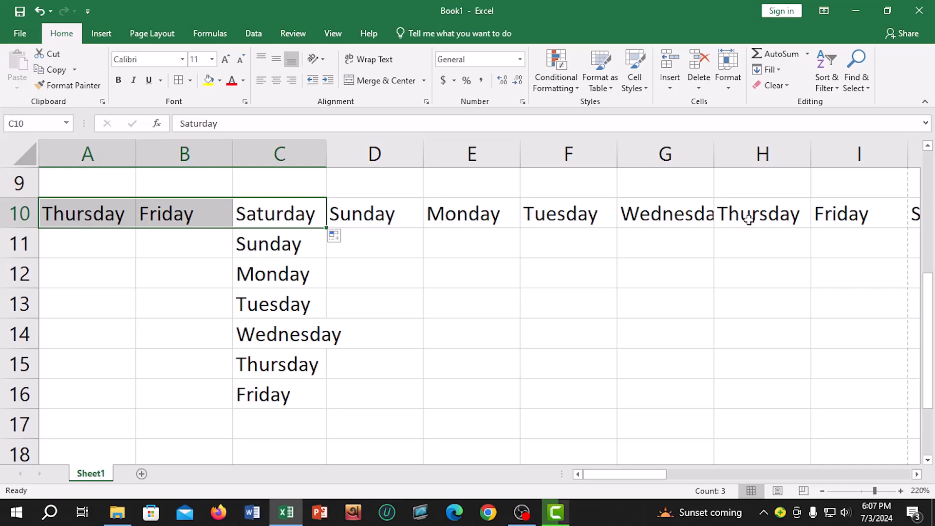
Step: Undo all three weekday fills, keeping only Saturday in cell C10
key("ctrl+z")
key("ctrl+z")
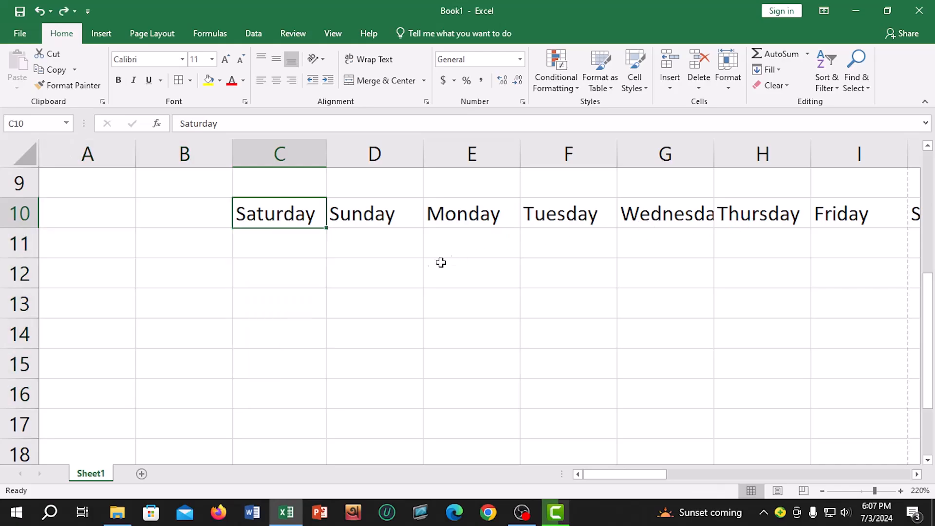
key("ctrl+z")
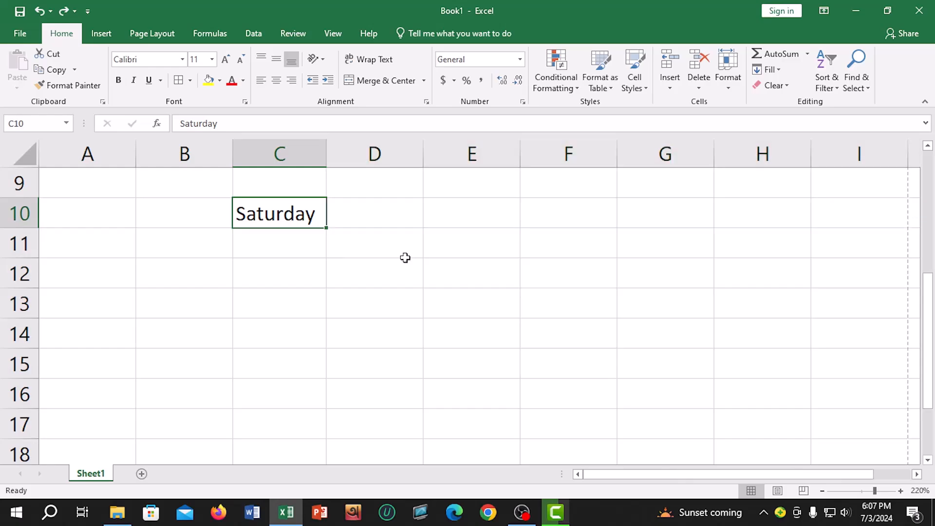
Step: Replace the entry in cell C10 with January
scroll(405, 258, "up", 1)
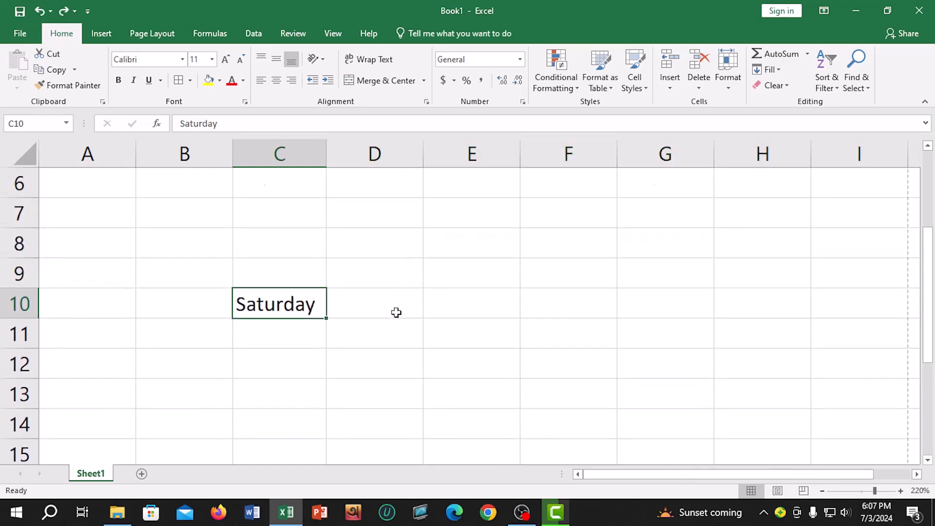
scroll(395, 309, "up", 2)
scroll(392, 308, "down", 2)
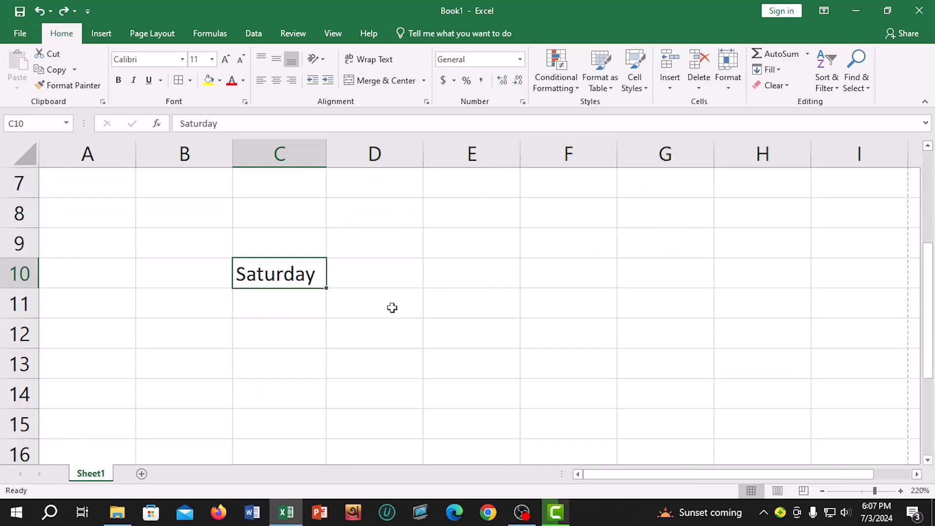
type("January")
key("Return")
left_click(303, 278)
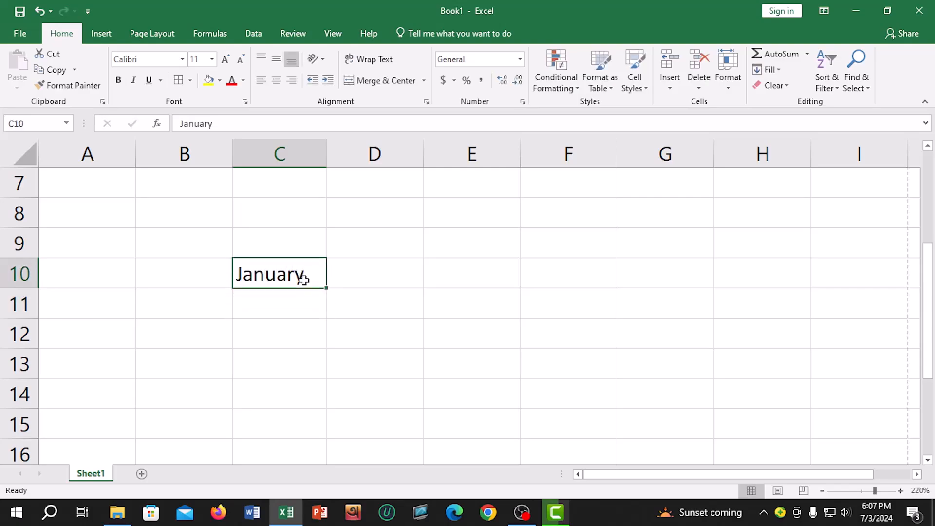
Step: AutoFill the months from January in cell C10 across to H10, and from C10 down to C15
left_click_drag(327, 289, 849, 287)
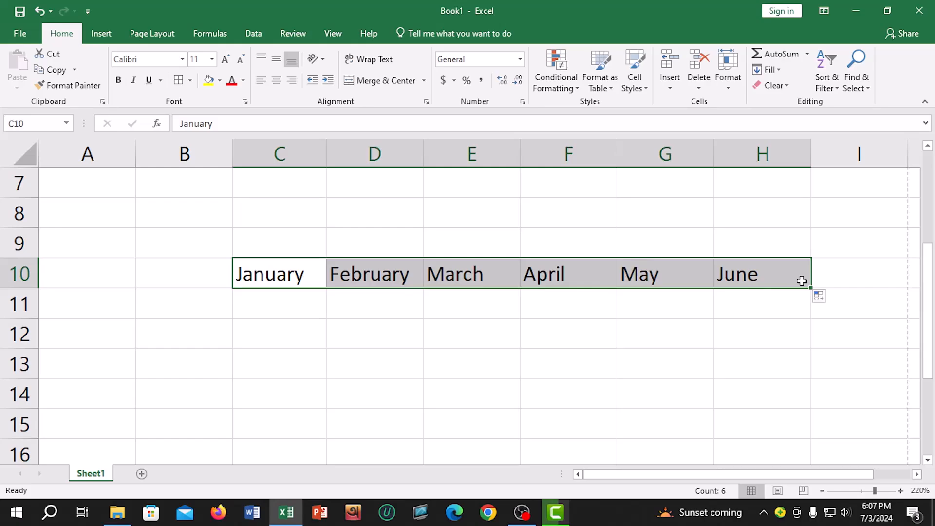
left_click_drag(335, 282, 389, 281)
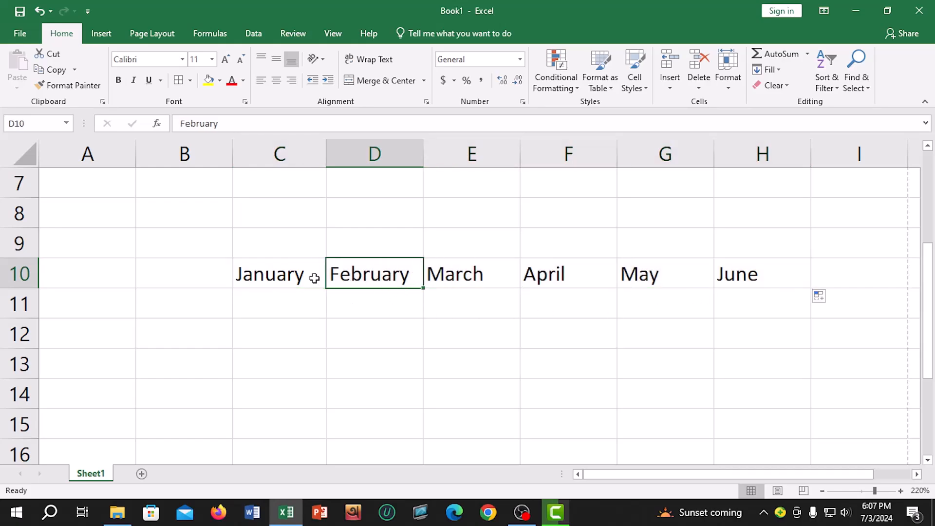
left_click(314, 278)
left_click_drag(327, 287, 319, 449)
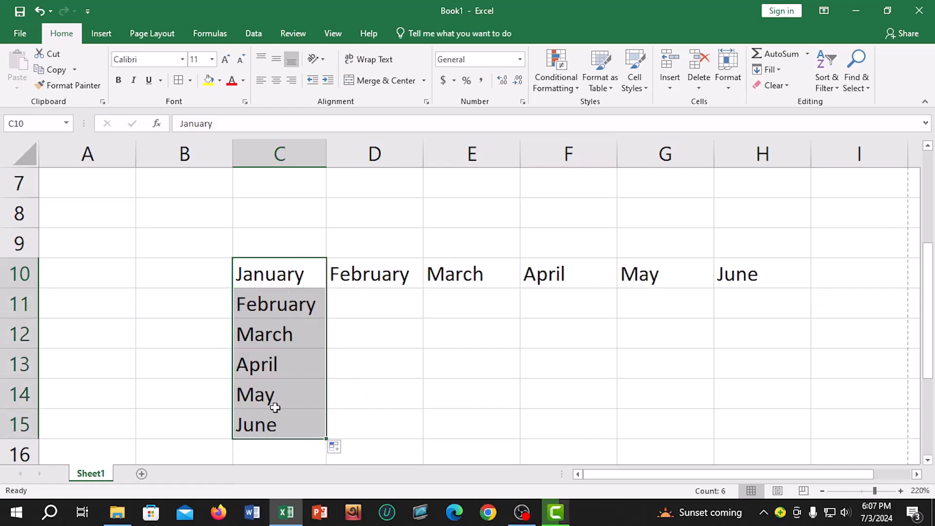
Step: Undo both month fills and delete January from cell C10
key("ctrl+z")
key("ctrl+z")
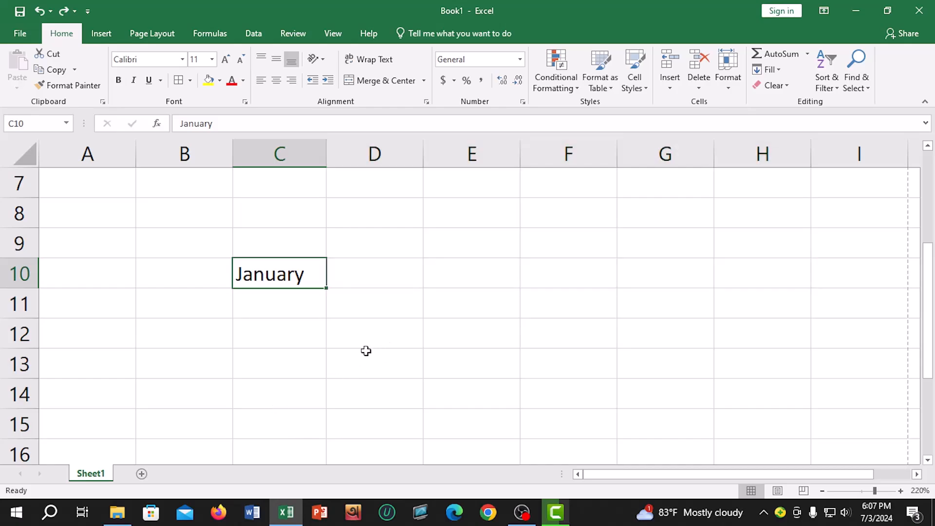
key("Delete")
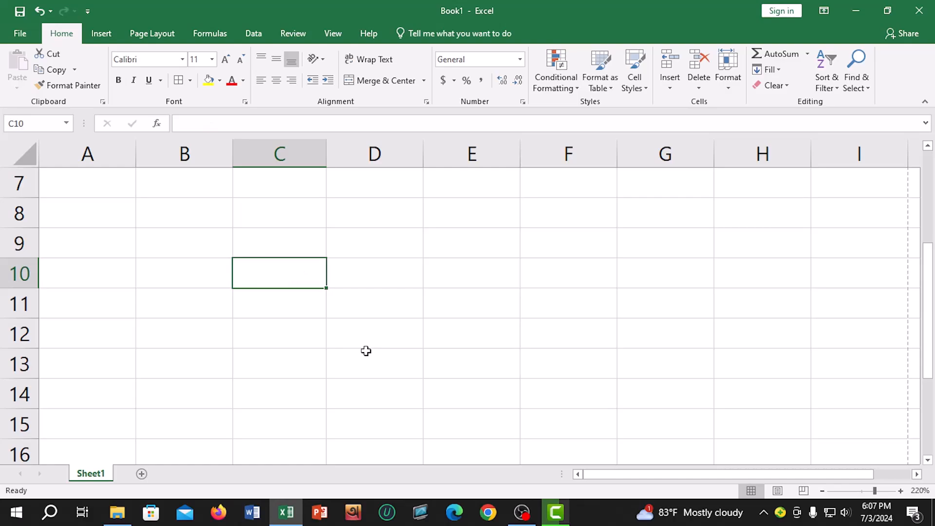
Step: Enter 1 in cell D10 and AutoFill it down column D to D20
left_click(449, 274)
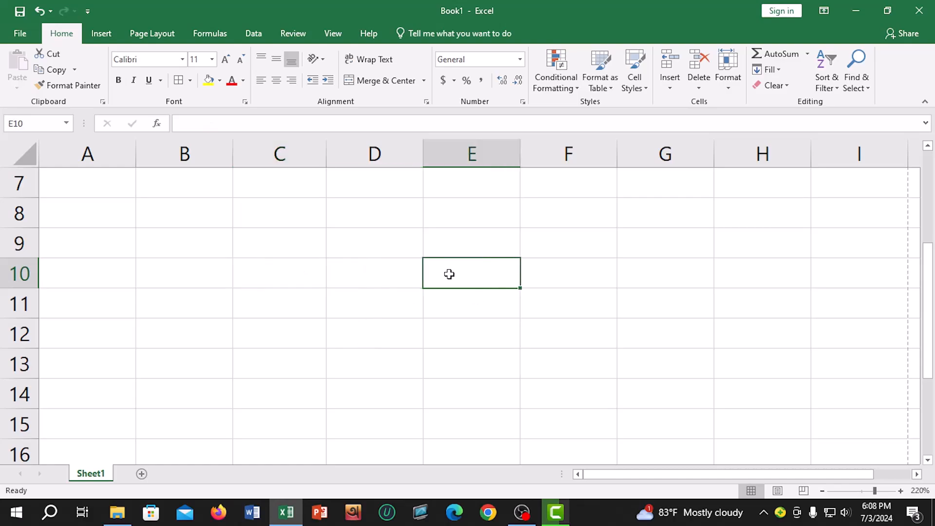
left_click(364, 280)
type("1")
key("Return")
left_click(399, 271)
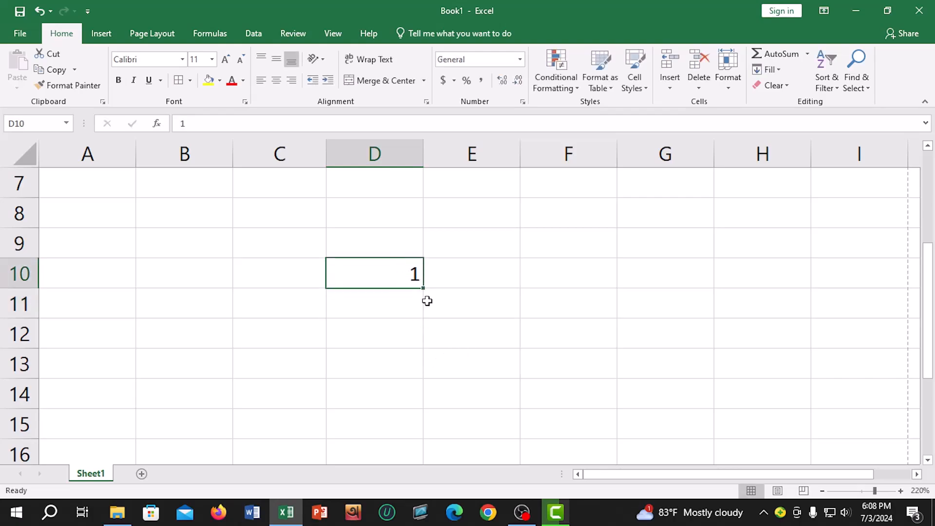
left_click_drag(424, 288, 434, 436)
scroll(424, 382, "up", 2)
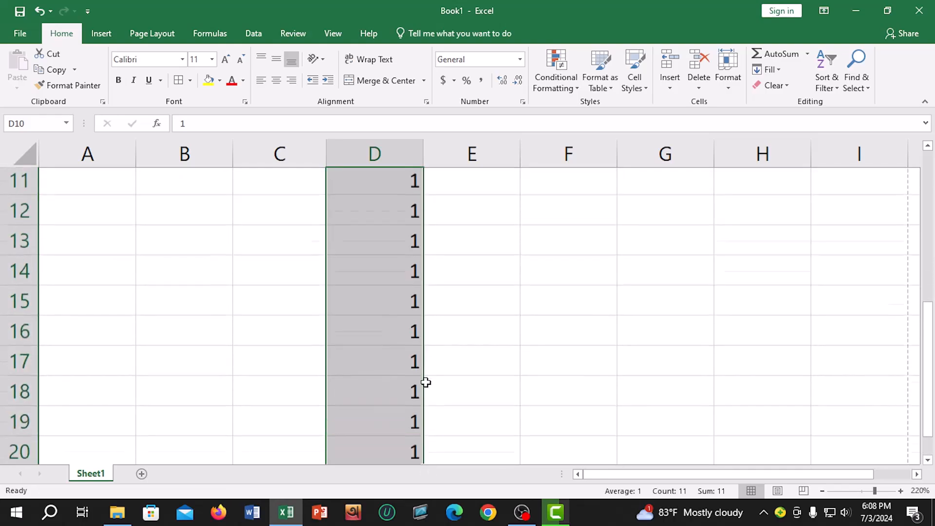
left_click(406, 280)
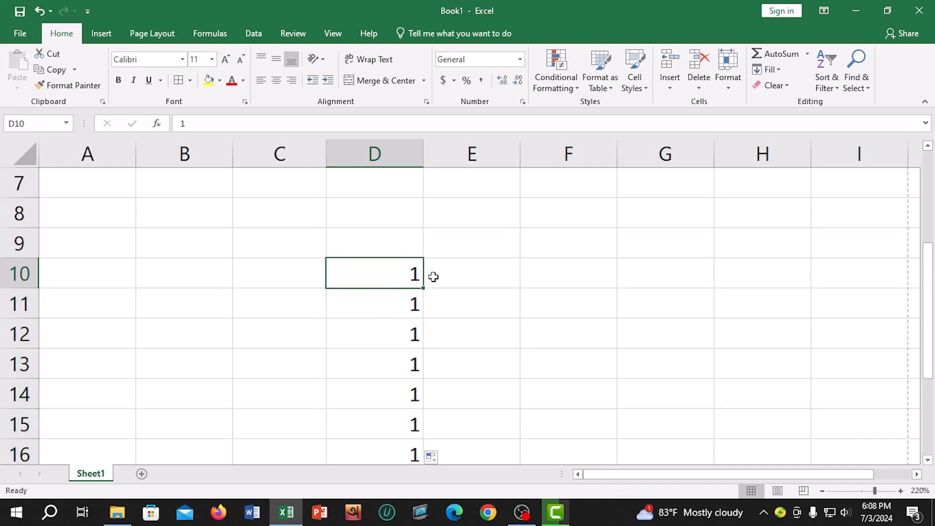
scroll(431, 283, "down", 1)
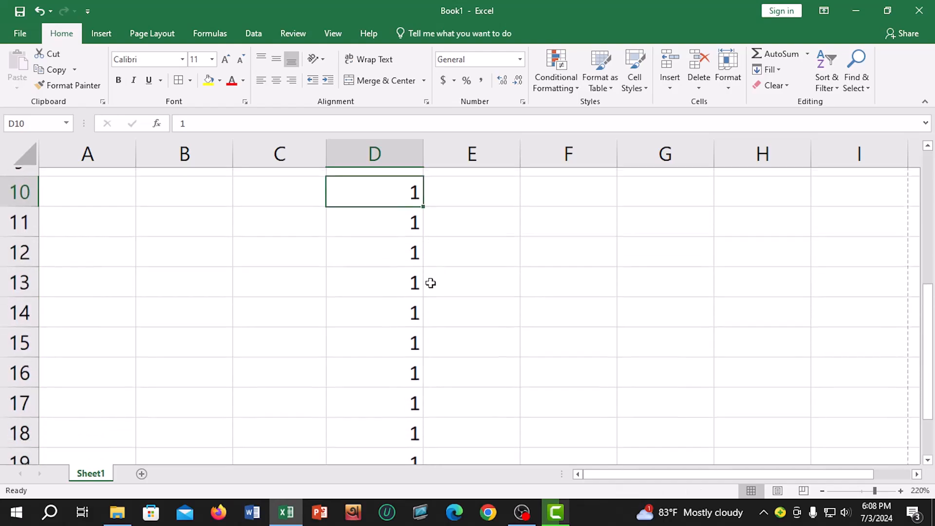
Step: Enter 1 in cell E10 and 2 in cell E11 as the start of a number series
left_click(470, 191)
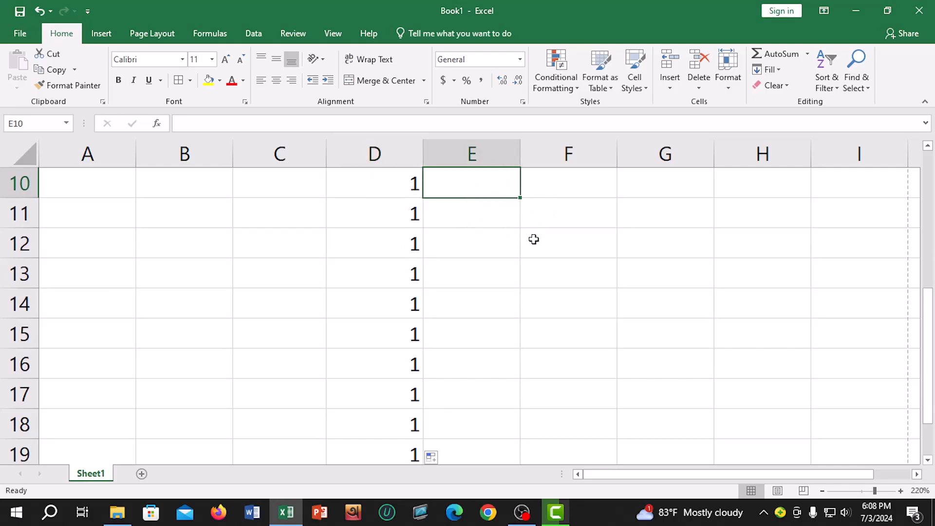
type("1")
key("Return")
type("2")
key("Return")
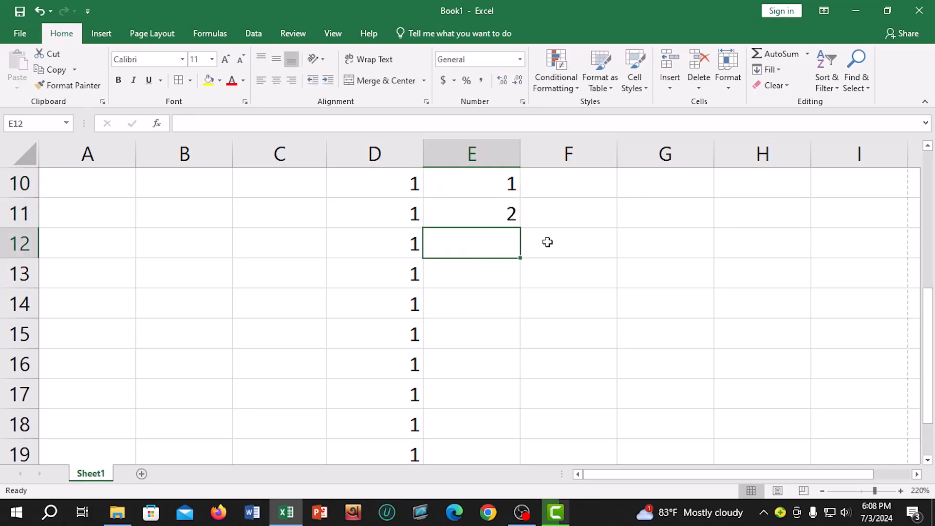
Step: AutoFill the number series from cells E10 and E11 down to E18
scroll(548, 242, "up", 1)
scroll(532, 254, "down", 1)
left_click_drag(495, 181, 495, 211)
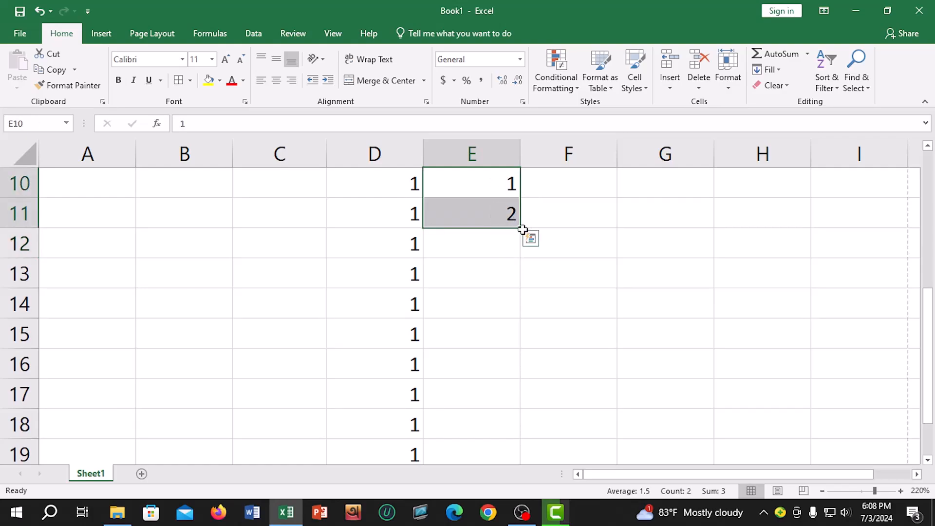
left_click_drag(520, 228, 510, 430)
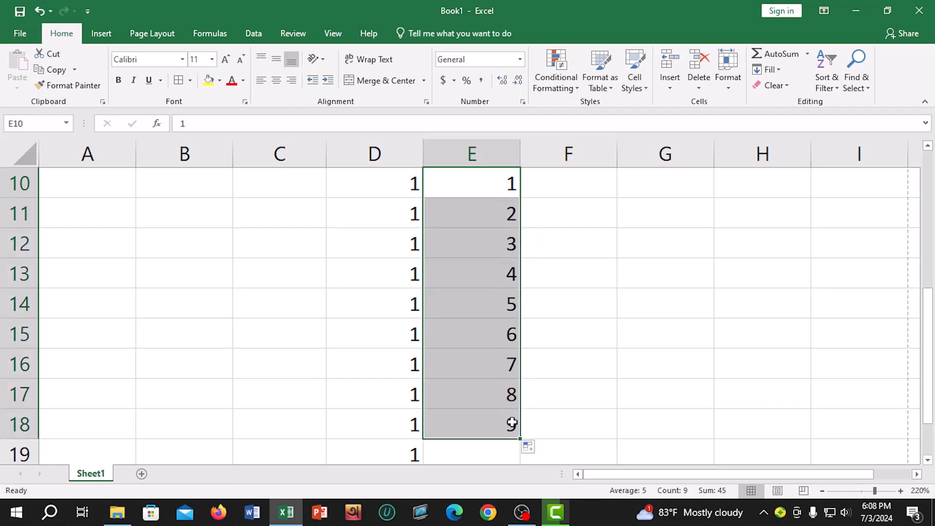
left_click(572, 308)
scroll(555, 293, "up", 1)
scroll(552, 291, "down", 1)
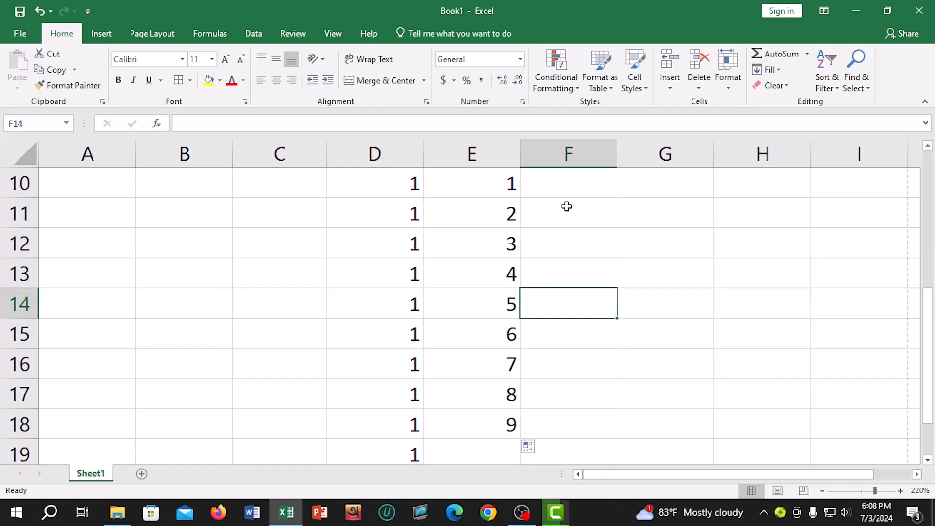
left_click_drag(505, 183, 504, 420)
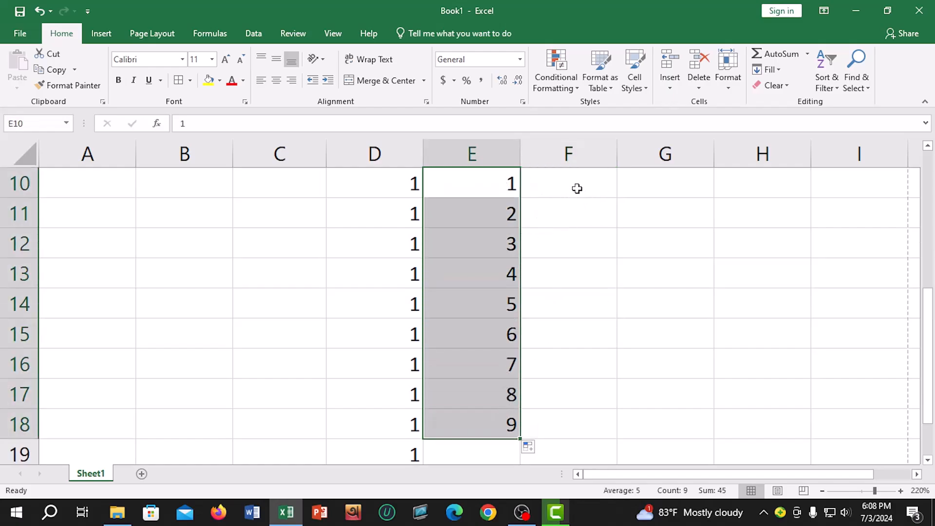
Step: Enter 2 in cell F10 and 4 in cell F11 as the start of an even-number series
left_click(577, 188)
type("2")
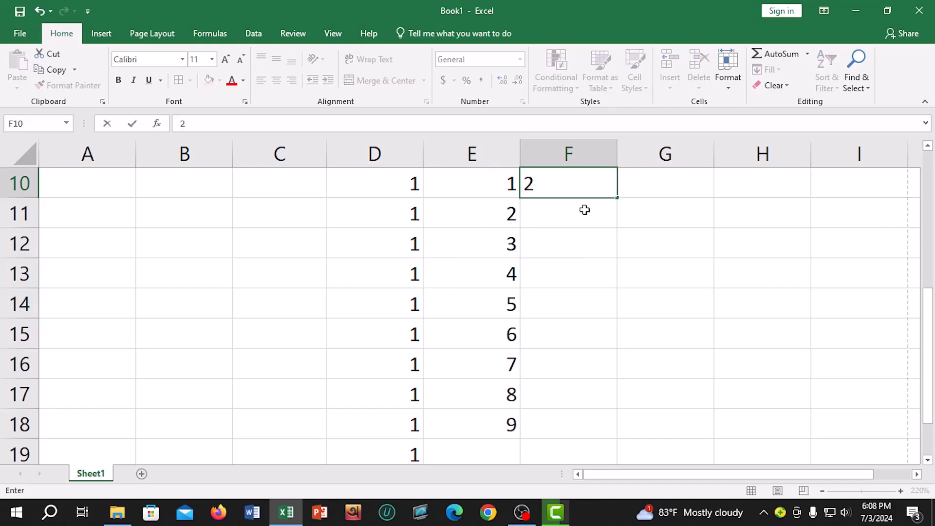
key("Return")
type("3")
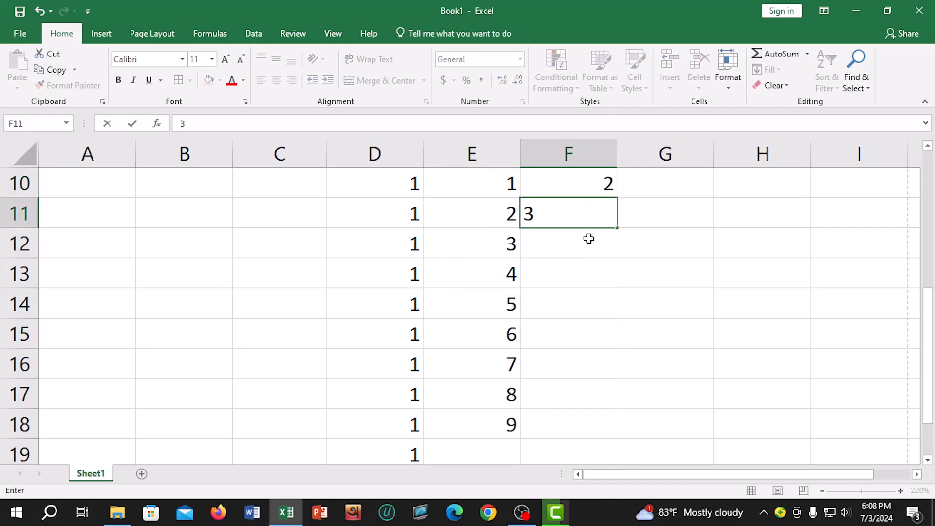
key("BackSpace")
type("4")
key("Return")
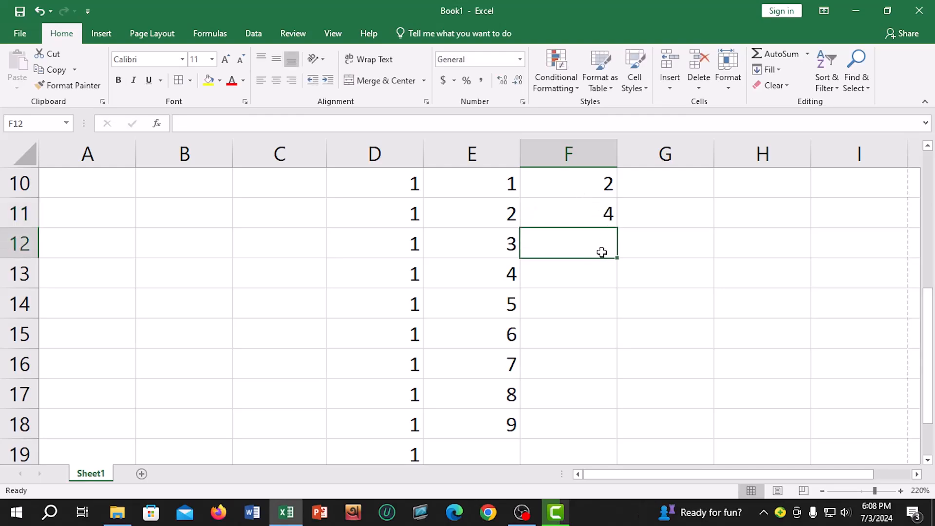
Step: AutoFill the even-number series from cells F10 and F11 down to F19
mouse_move(599, 185)
left_mouse_down()
mouse_move(616, 296)
mouse_move(605, 460)
left_mouse_up()
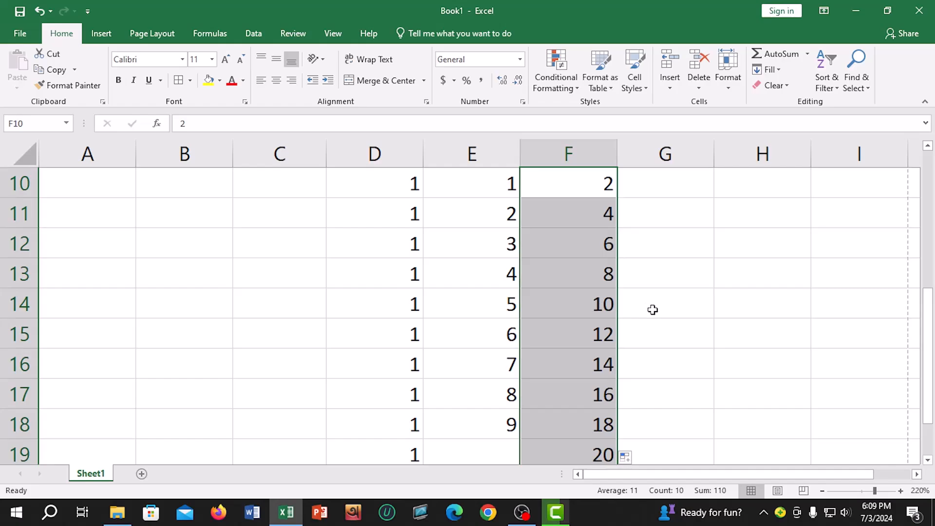
Step: Enter 1 in cell G10 and 3 in cell G11 to start an odd-number series, leaving G12 empty
left_click(683, 195)
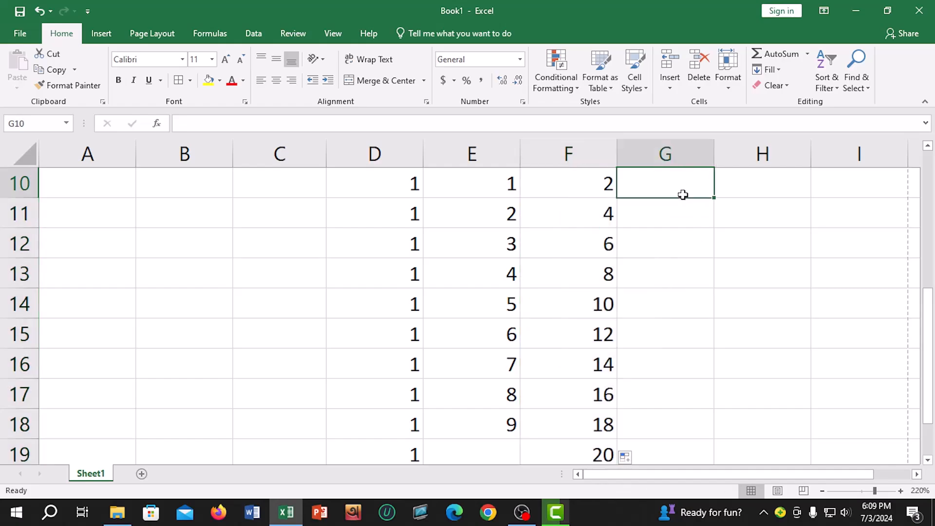
type("1")
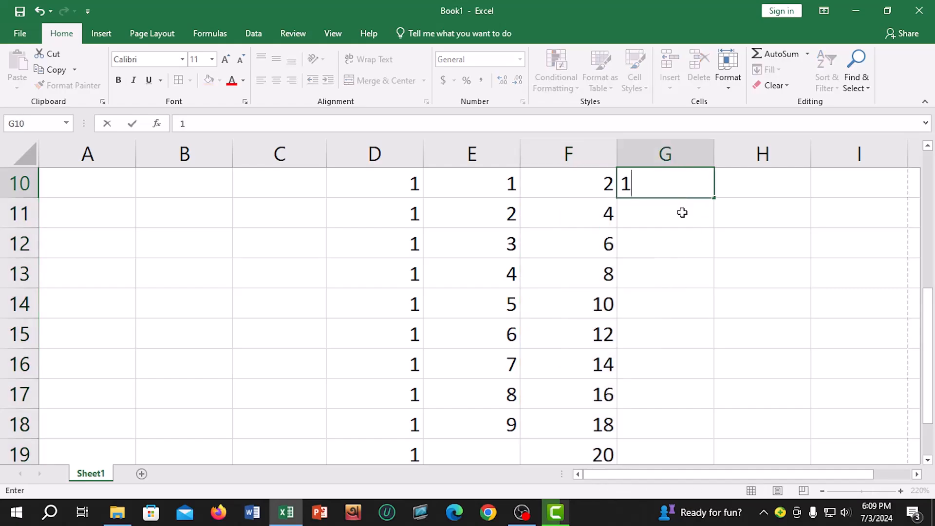
key("Return")
type("3")
key("Return")
type("4")
left_click(704, 189)
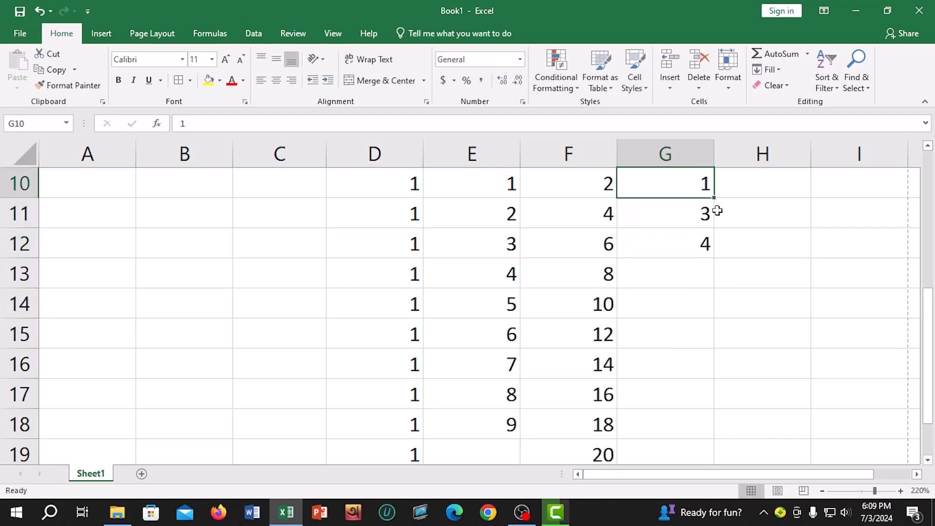
left_click(690, 251)
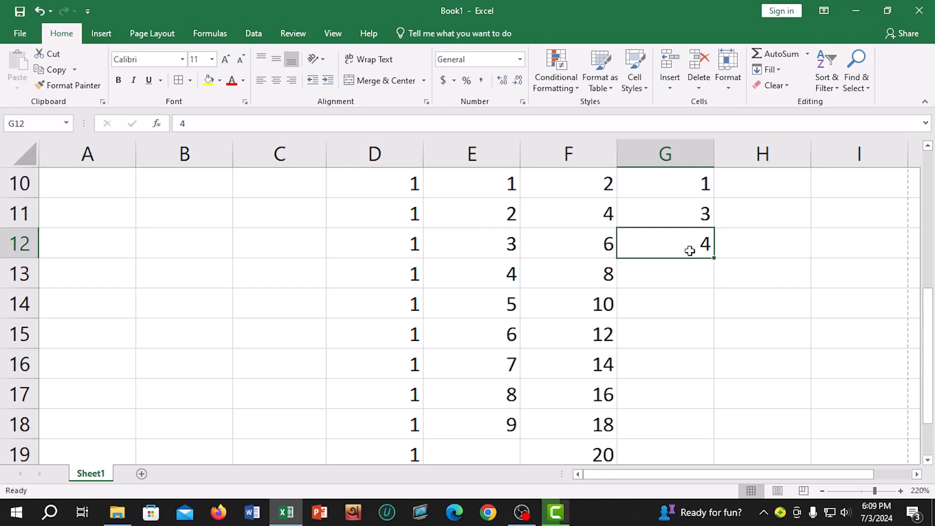
key("BackSpace")
Step: AutoFill the odd-number series from cells G10 and G11 down to G18
left_click_drag(697, 184, 697, 205)
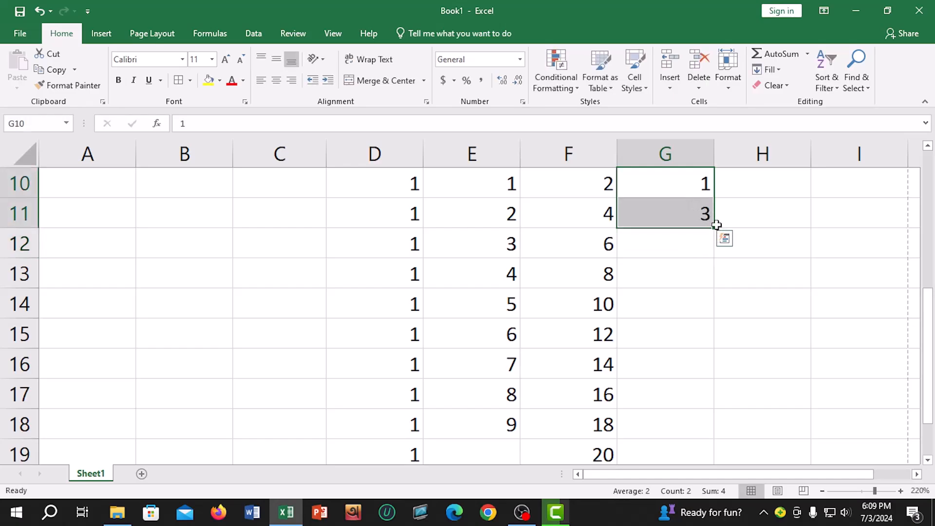
left_click_drag(716, 227, 717, 440)
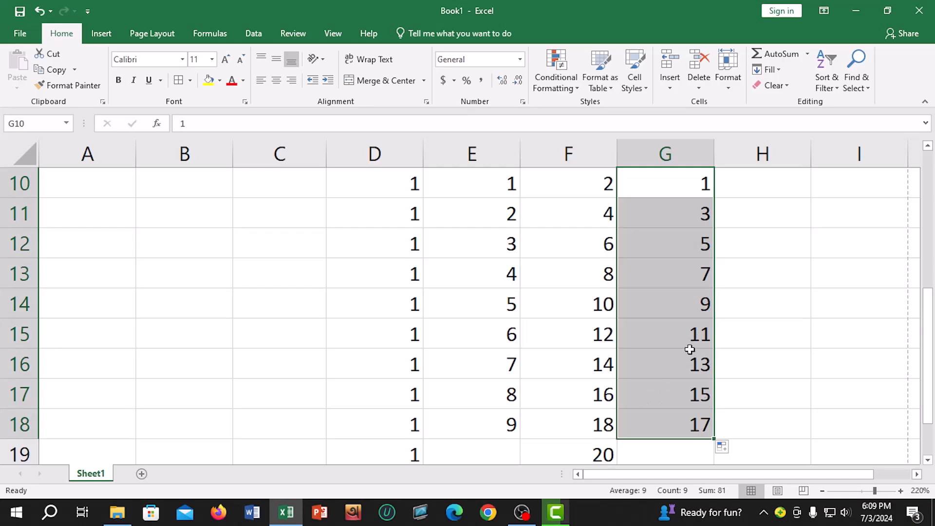
Step: Enter 0 in cell E27 and 5 in cell E28 as the start of a series in steps of five
scroll(690, 349, "down", 5)
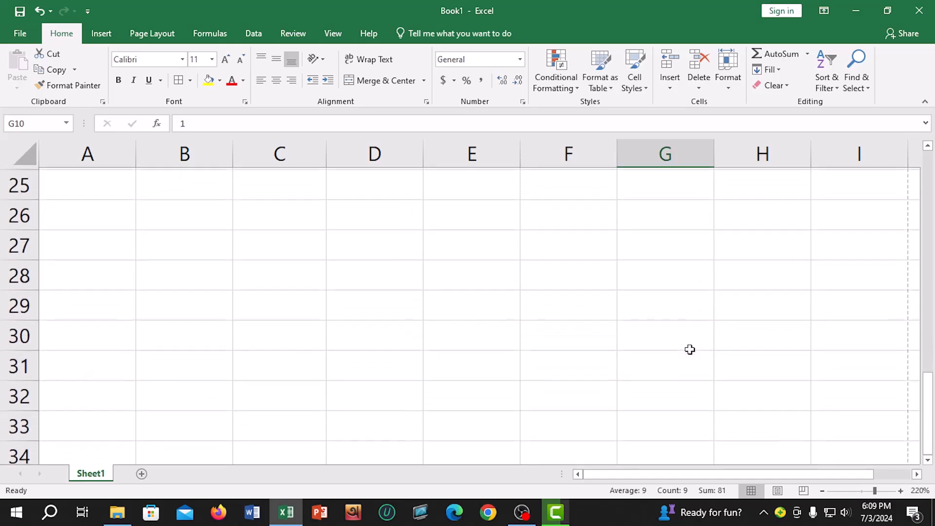
left_click(453, 240)
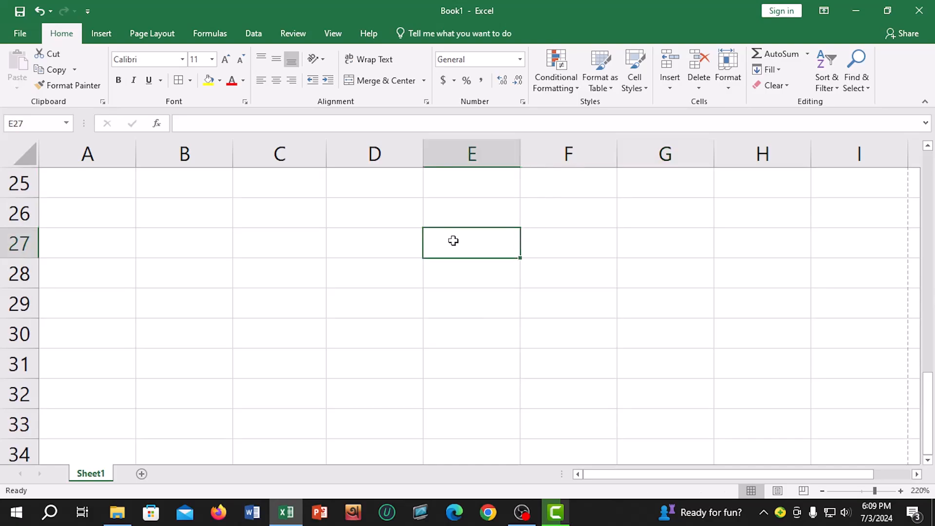
type("1")
left_click(460, 272)
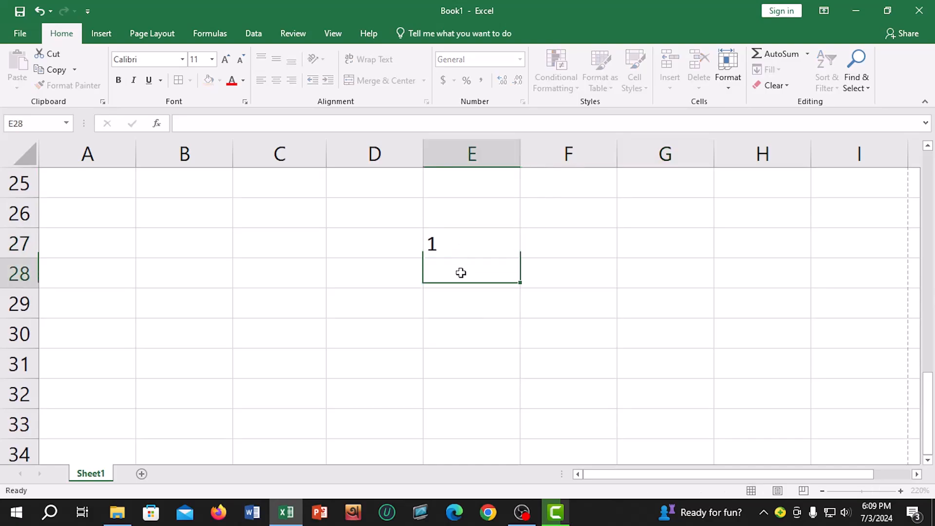
left_click(503, 243)
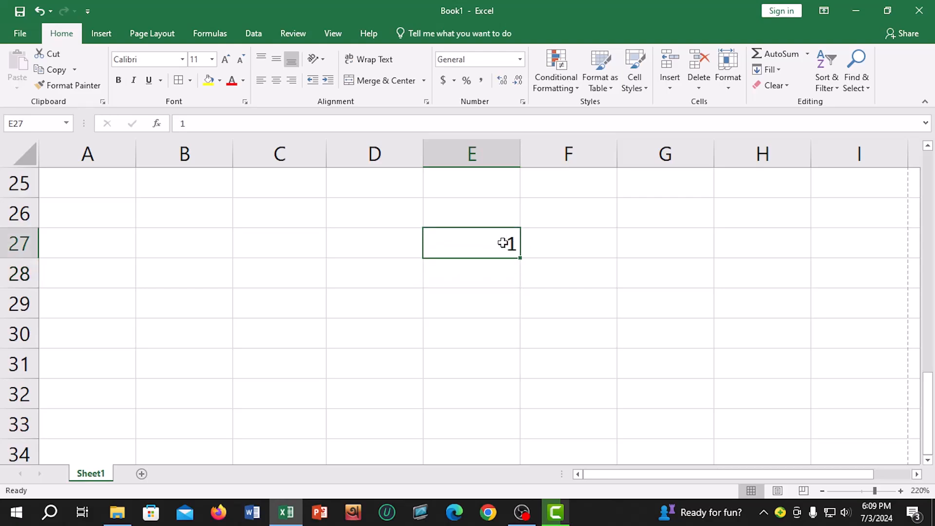
type("0")
left_click(492, 275)
type("5")
left_click(490, 308)
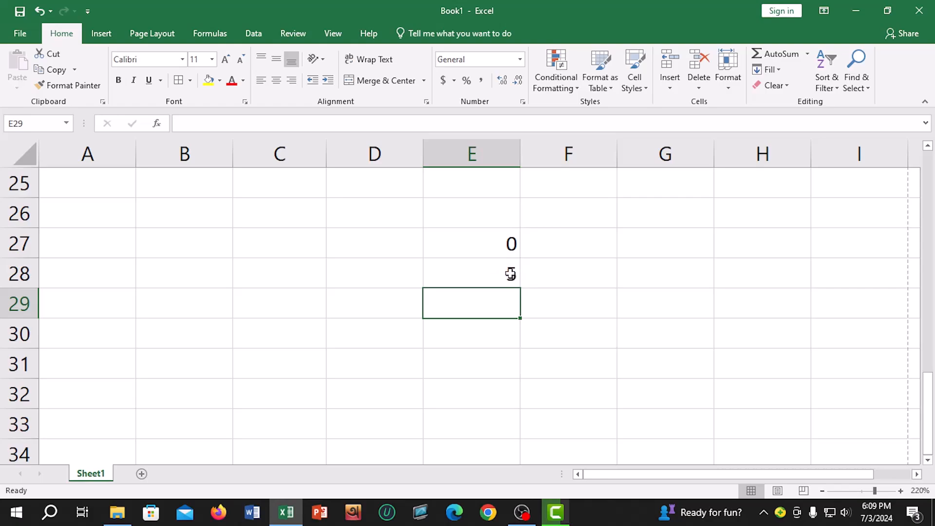
left_click(507, 273)
left_click(505, 305)
Step: AutoFill the steps-of-five series from cells E27 and E28 down to E34
left_click_drag(500, 245, 513, 456)
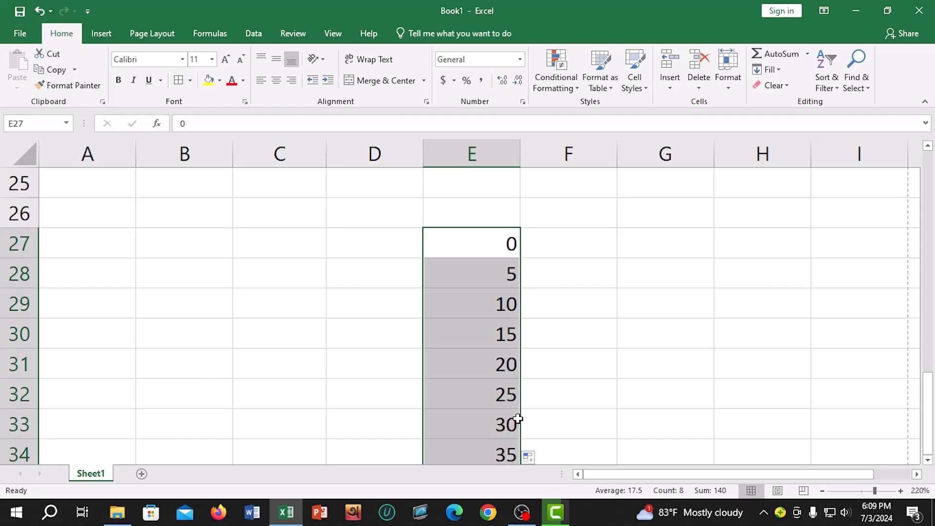
scroll(522, 316, "down", 1)
scroll(522, 314, "up", 1)
Step: Widen column C, the Name column of the student results table, by about two thirds
scroll(521, 314, "up", 2)
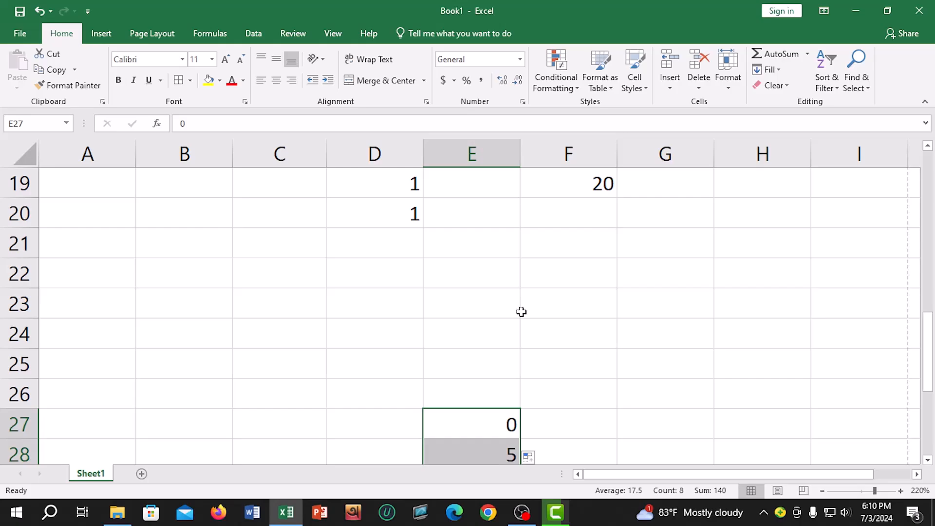
scroll(521, 312, "up", 5)
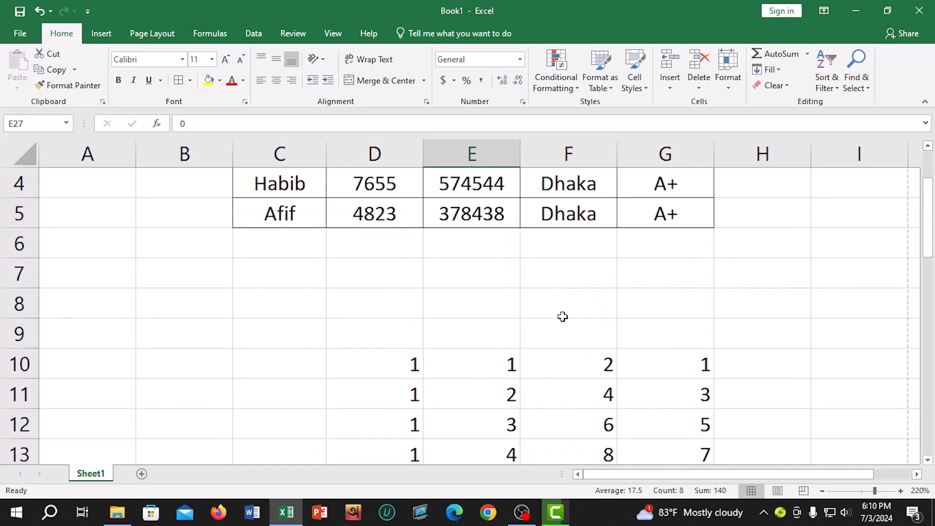
scroll(562, 317, "up", 1)
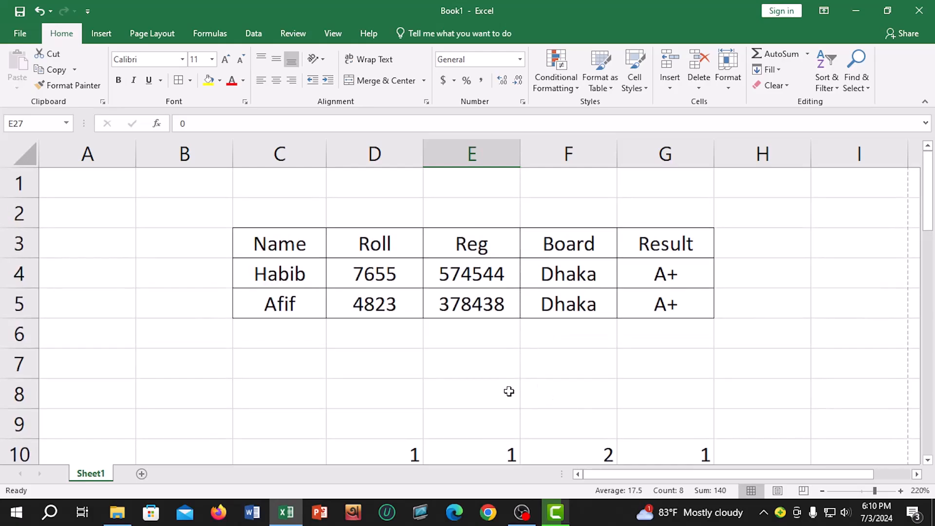
scroll(508, 391, "down", 3)
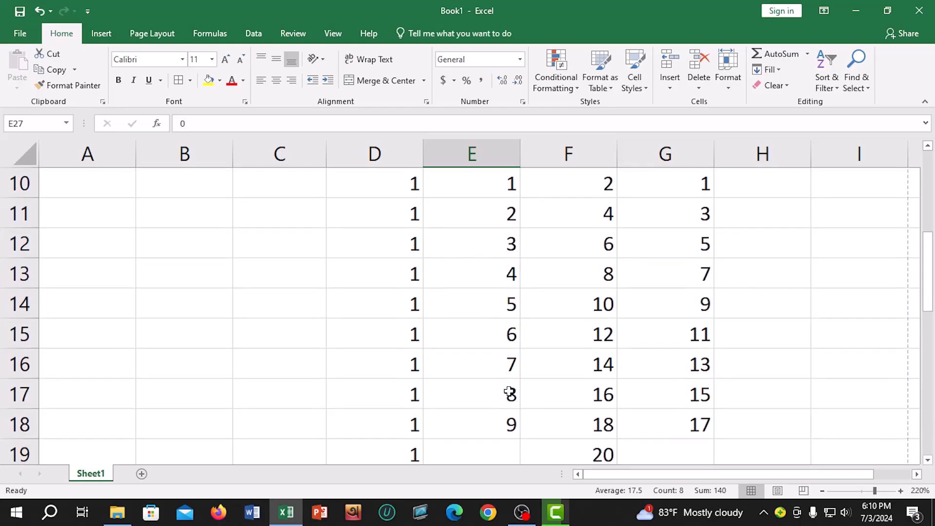
scroll(509, 392, "up", 3)
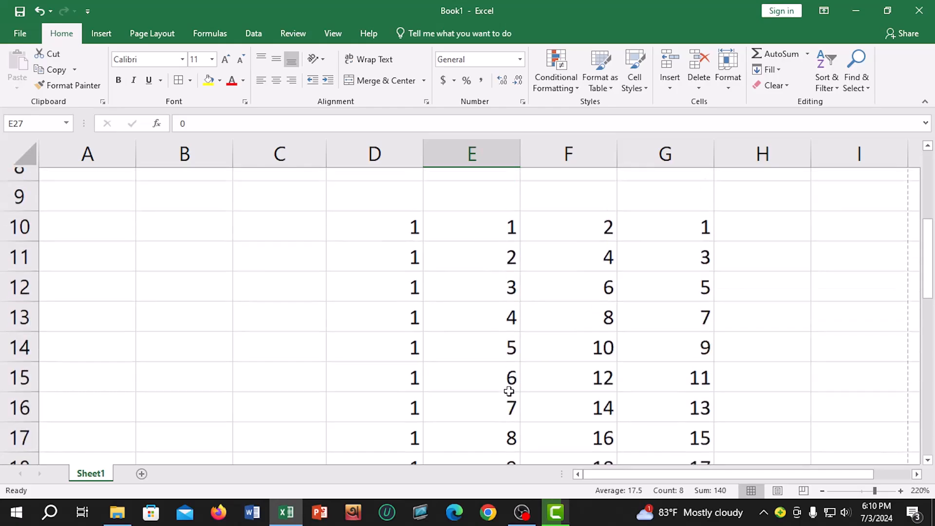
left_click(294, 240)
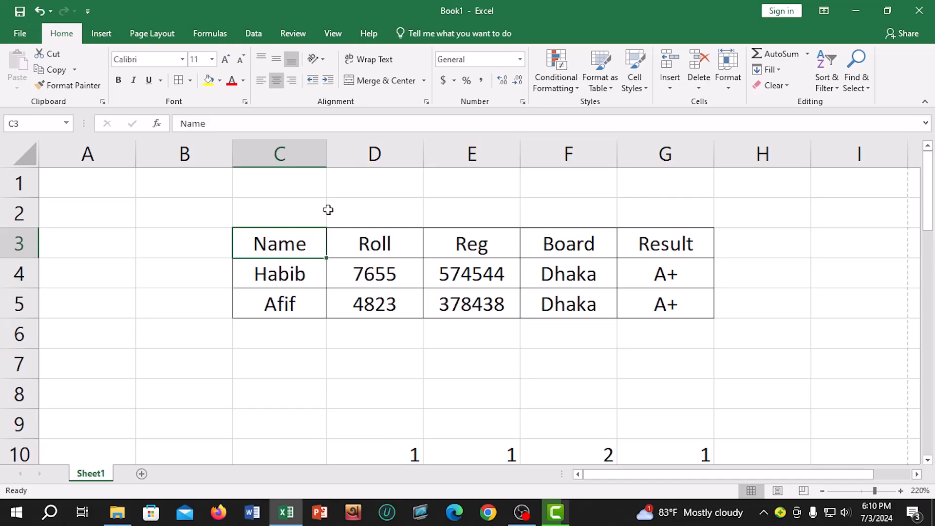
left_click_drag(327, 153, 390, 149)
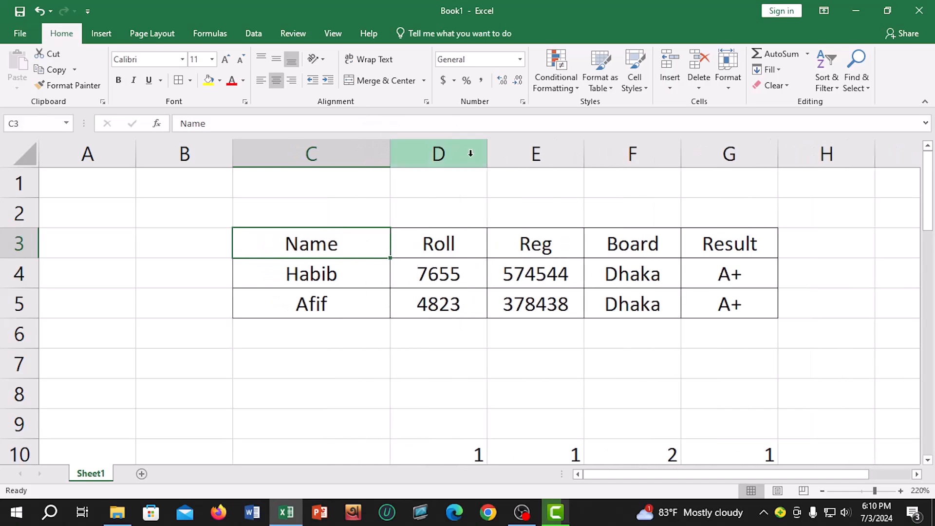
Step: Clear the practice number series from cells D10:G22 and the steps-of-five series from E27 down
scroll(512, 270, "down", 3)
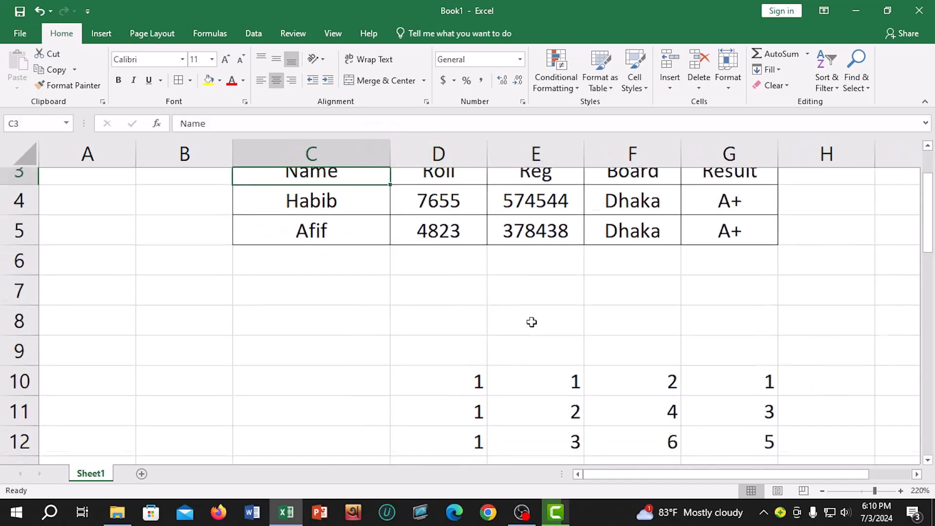
scroll(472, 298, "up", 1)
left_click_drag(456, 273, 744, 434)
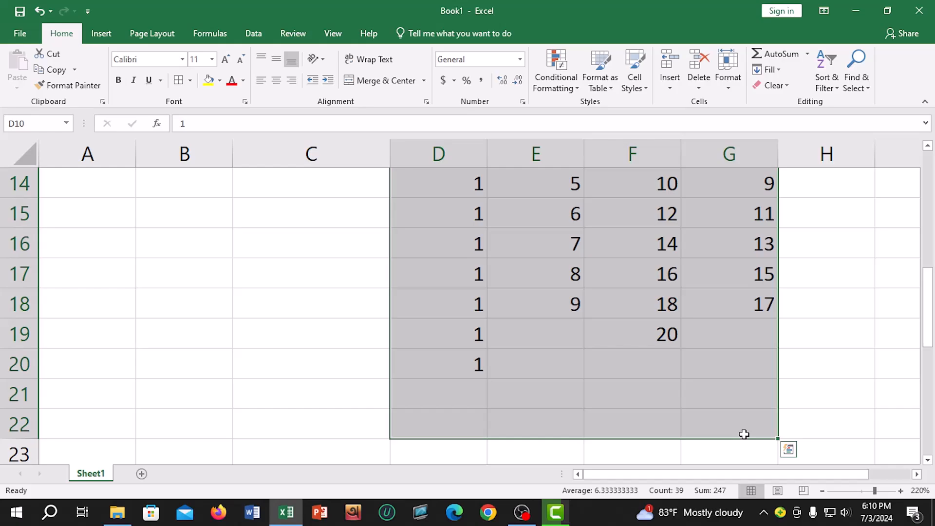
key("Delete")
scroll(302, 338, "down", 5)
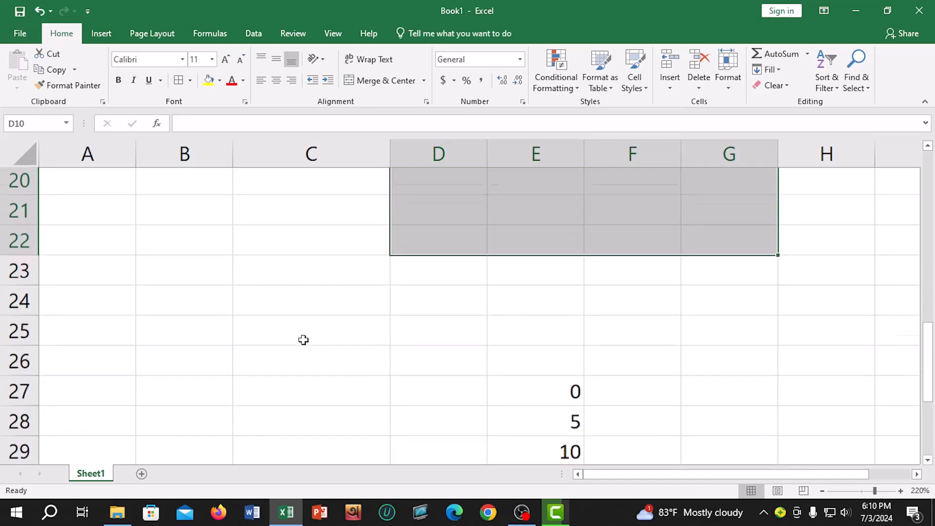
left_click_drag(535, 351, 639, 438)
key("Delete")
Step: Merge and center cells C1:G2 above the student results table into one heading cell
scroll(609, 411, "up", 9)
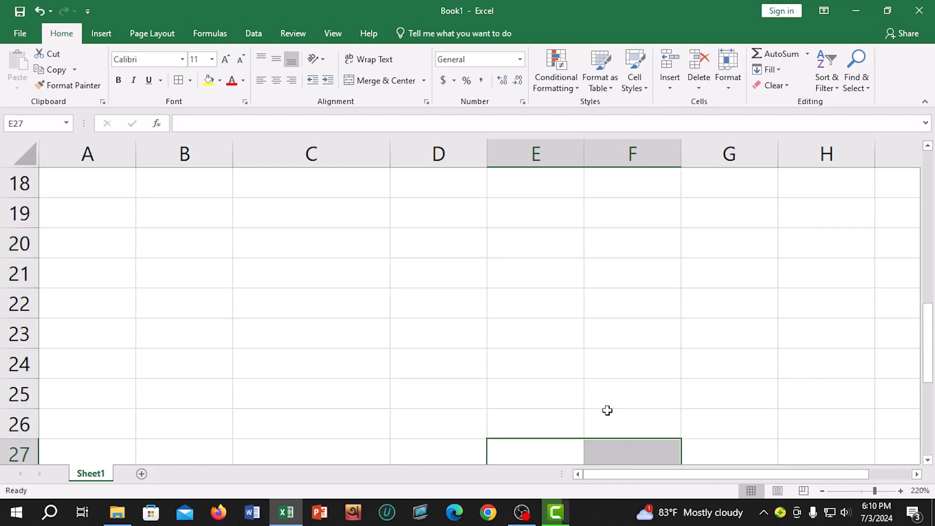
scroll(508, 404, "down", 2)
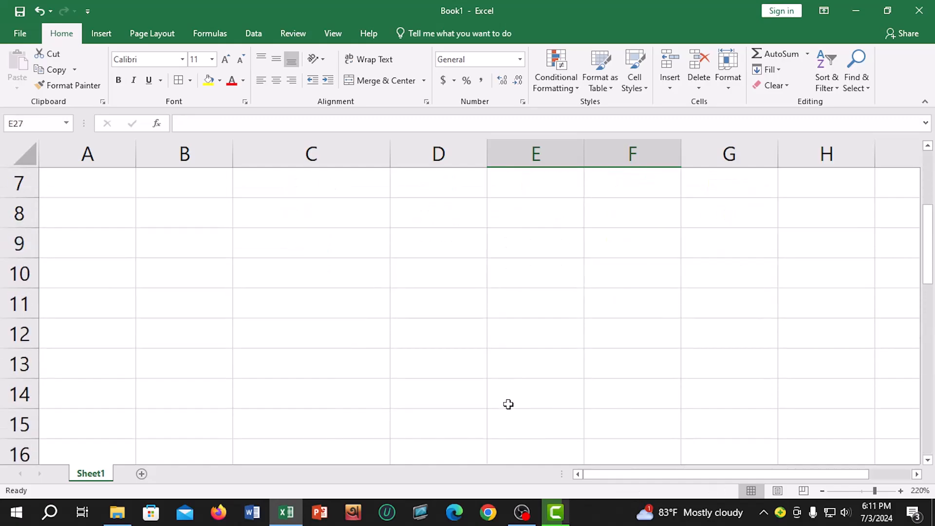
scroll(508, 404, "up", 1)
scroll(508, 404, "up", 1)
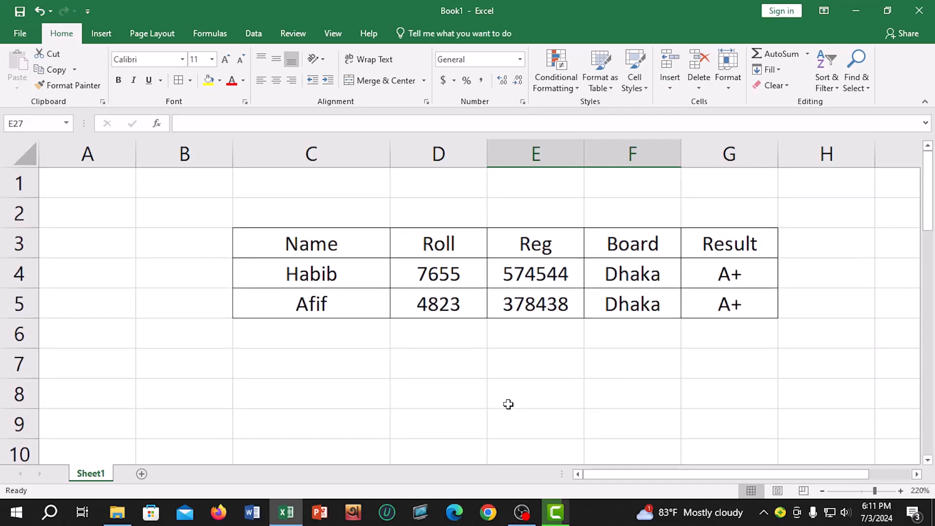
left_click_drag(309, 181, 727, 206)
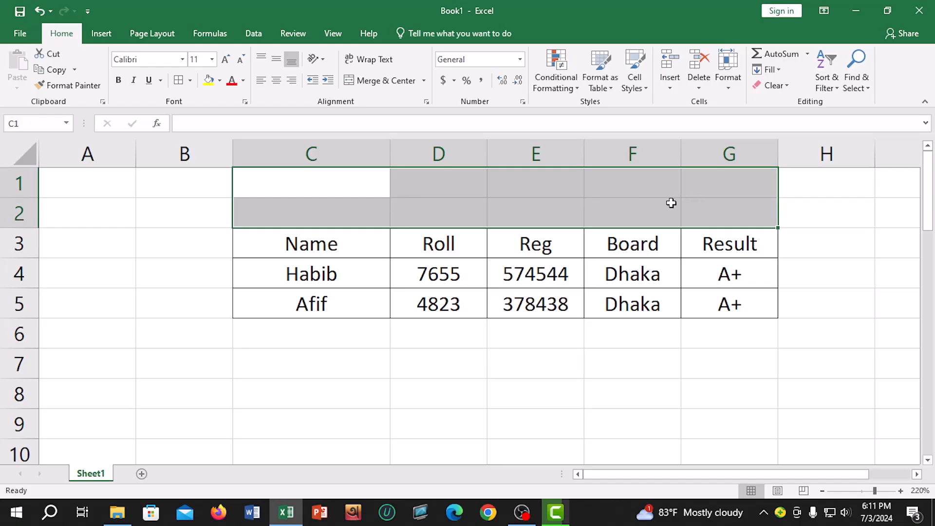
left_click(434, 203)
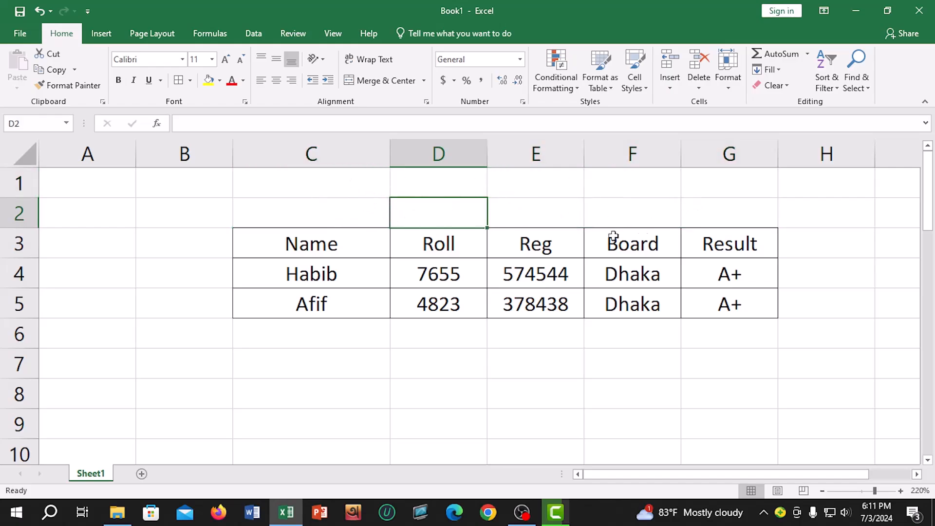
left_click_drag(345, 184, 741, 211)
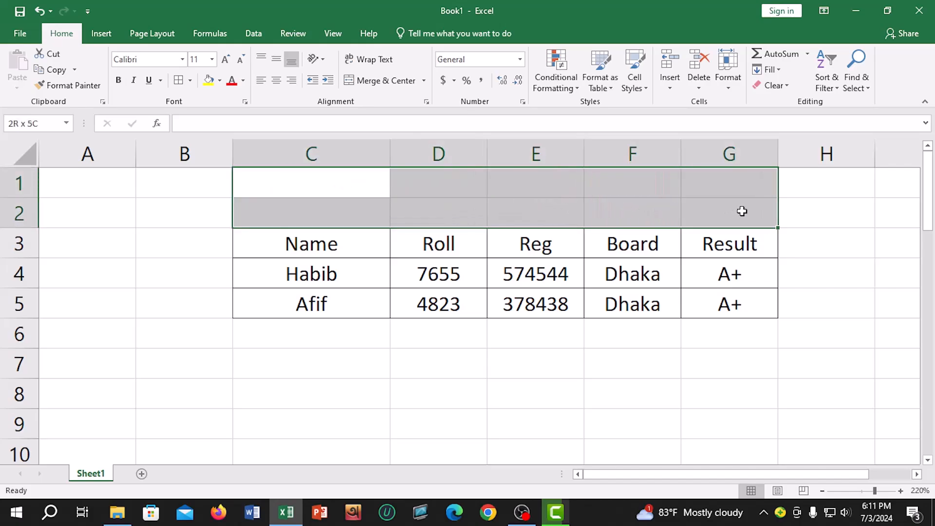
left_click(541, 213)
left_click_drag(346, 188, 749, 202)
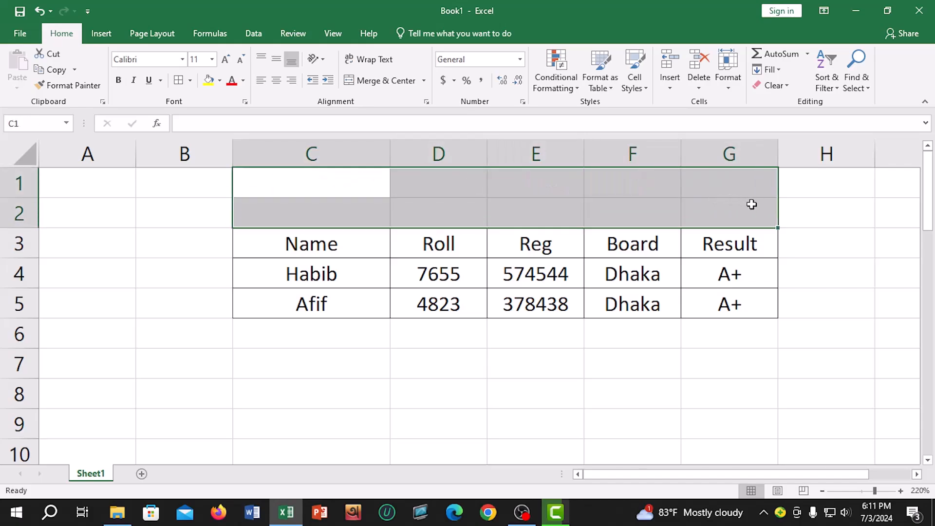
left_click(384, 81)
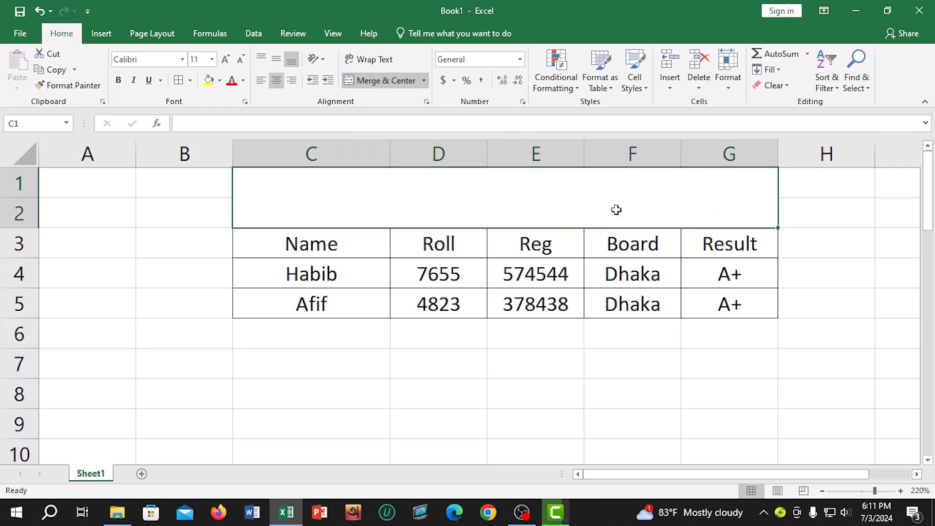
Step: Enter the heading TopWork Digital IT in the merged cell above the student results table
double_click(512, 199)
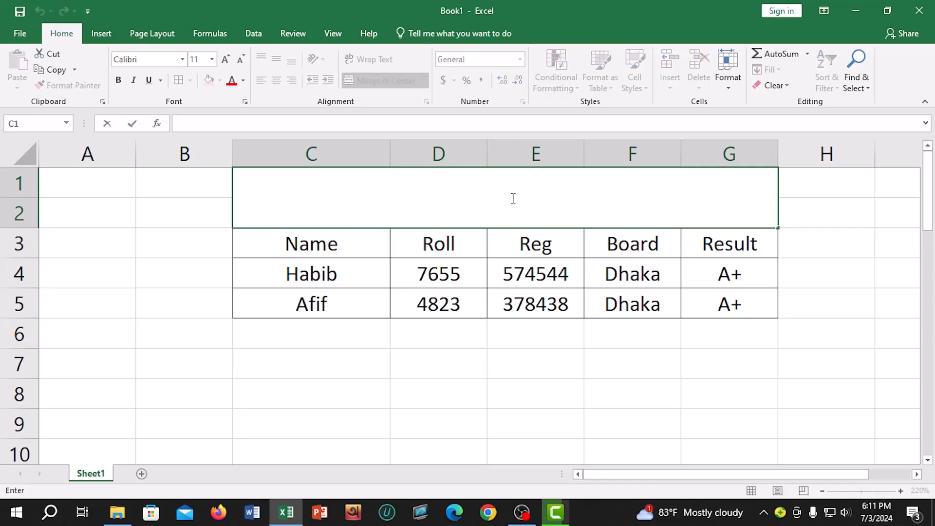
type("TopWor")
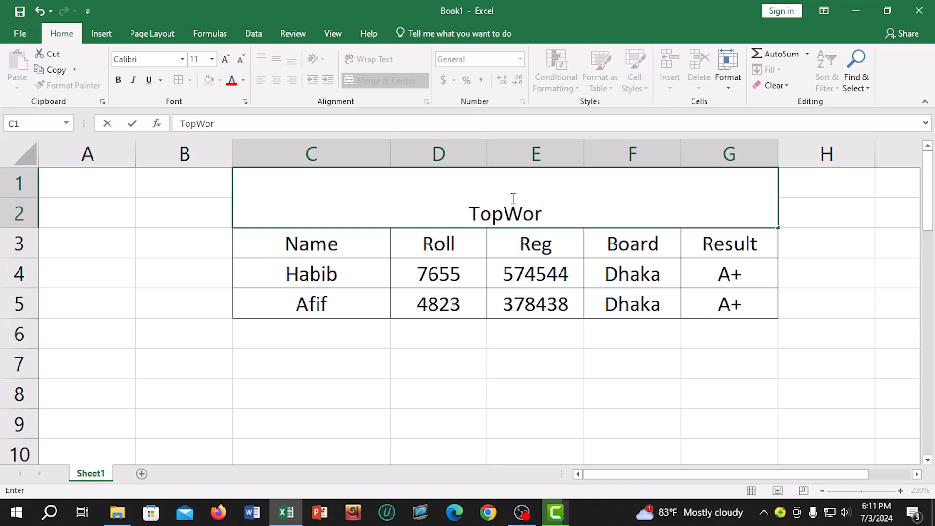
type("k Digital ")
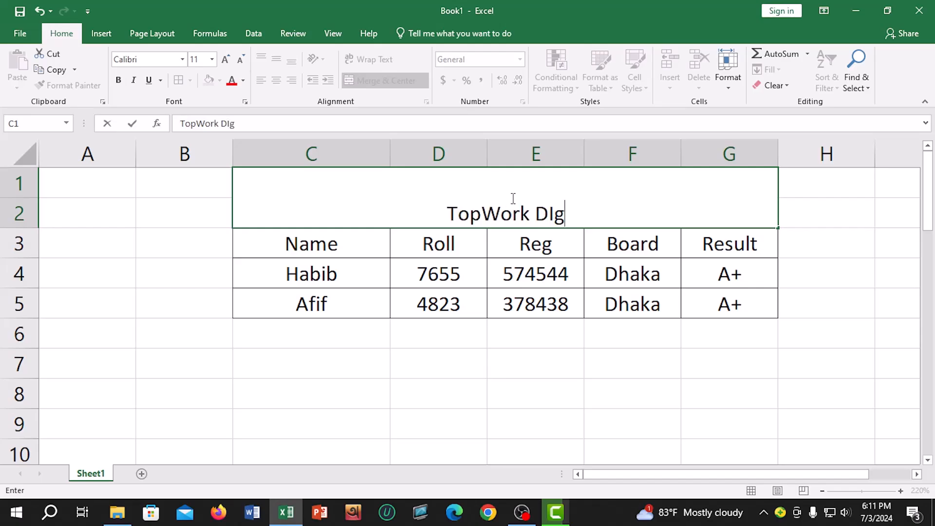
type("IT")
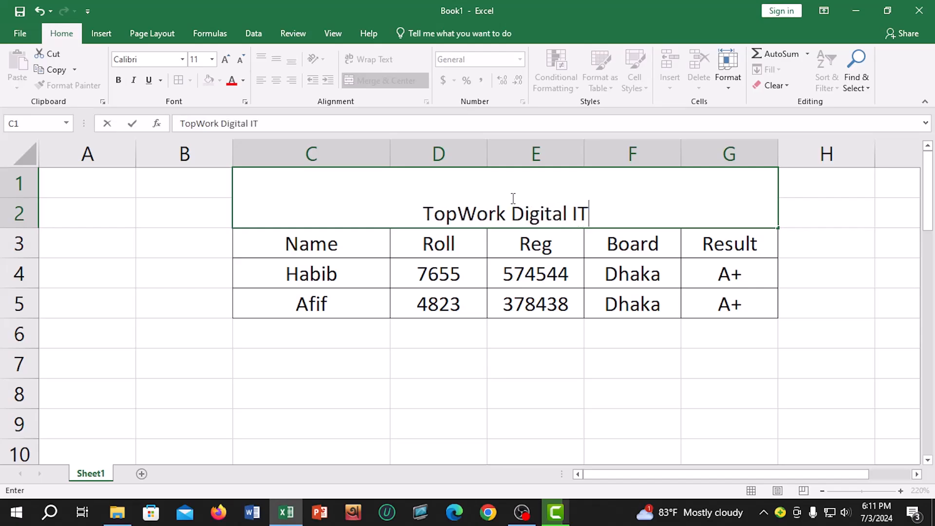
left_click(509, 329)
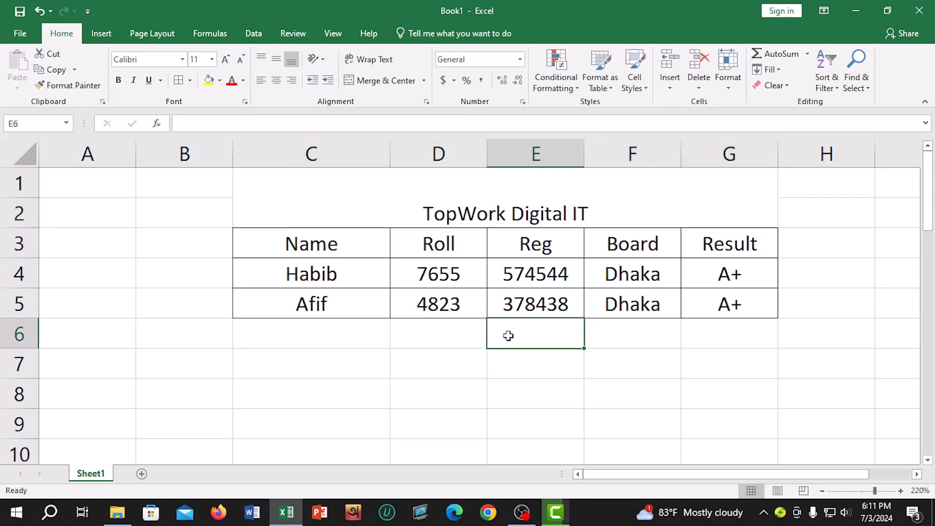
Step: Try the horizontal and vertical alignments on the TopWork Digital IT heading, finishing with it centered horizontally and middle-aligned vertically
left_click(530, 203)
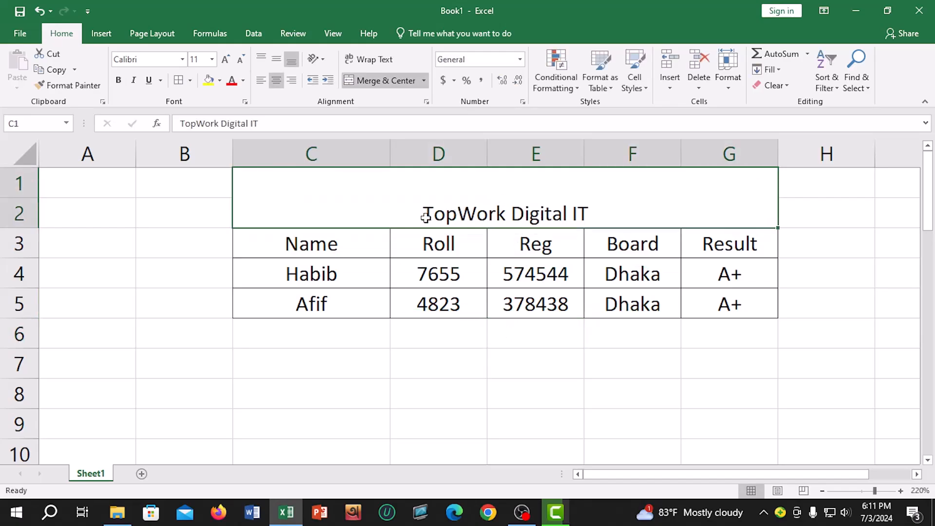
left_click(261, 81)
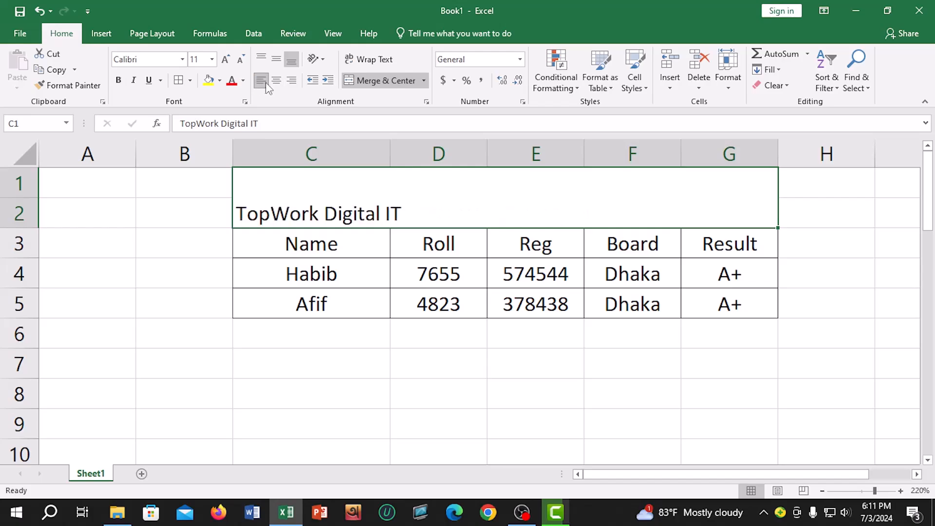
left_click(275, 81)
left_click(290, 82)
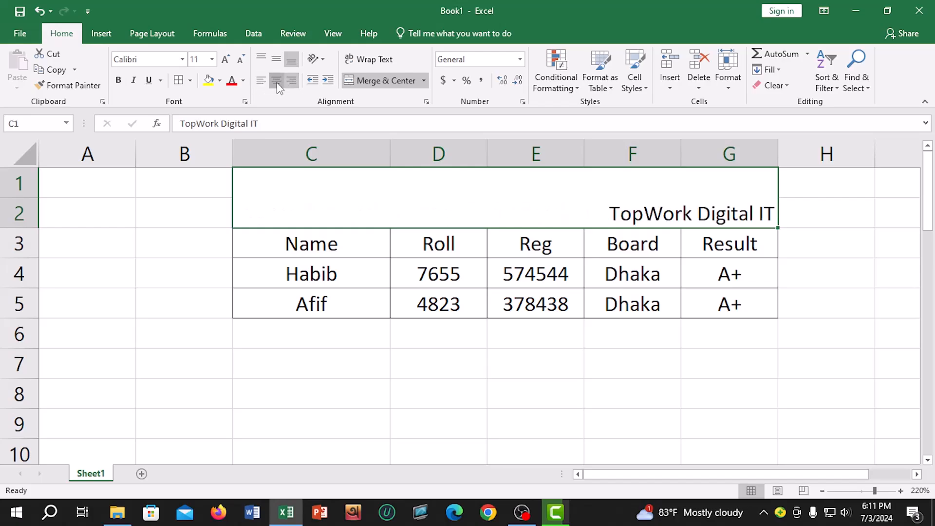
left_click(276, 82)
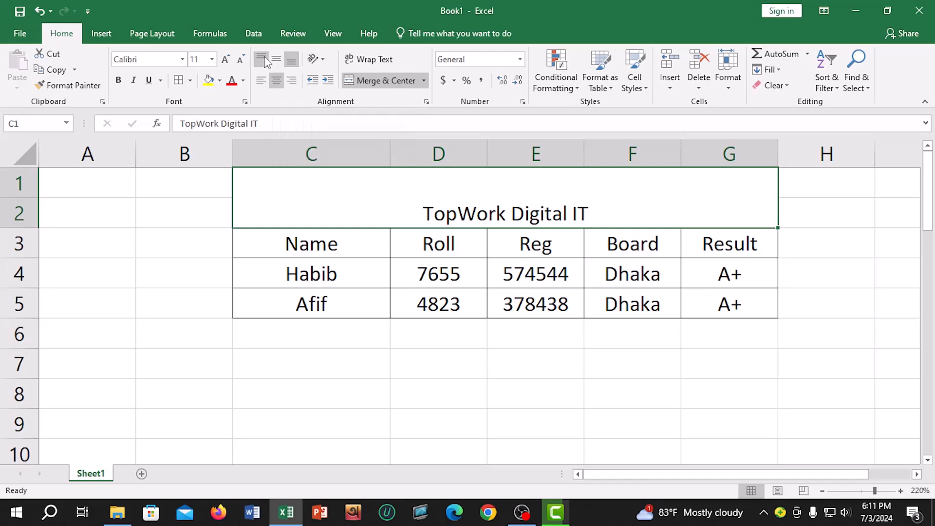
left_click(266, 61)
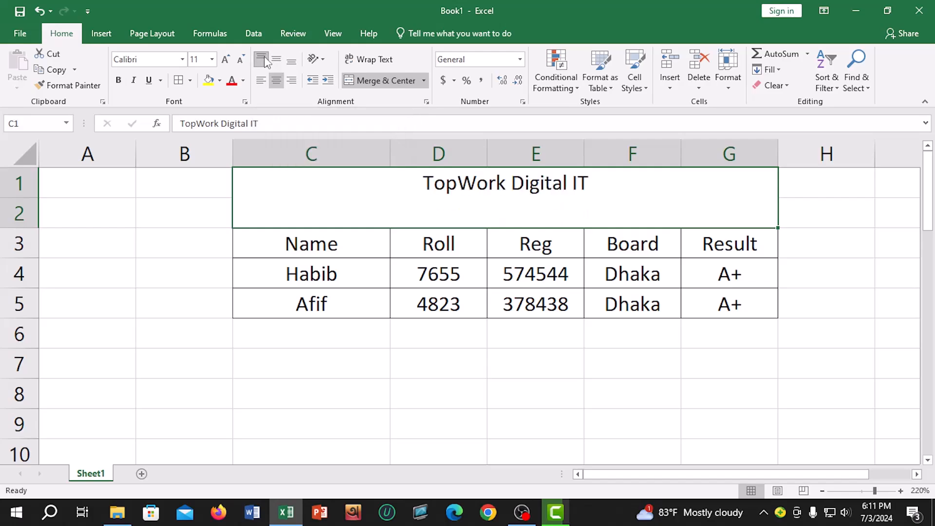
left_click(277, 61)
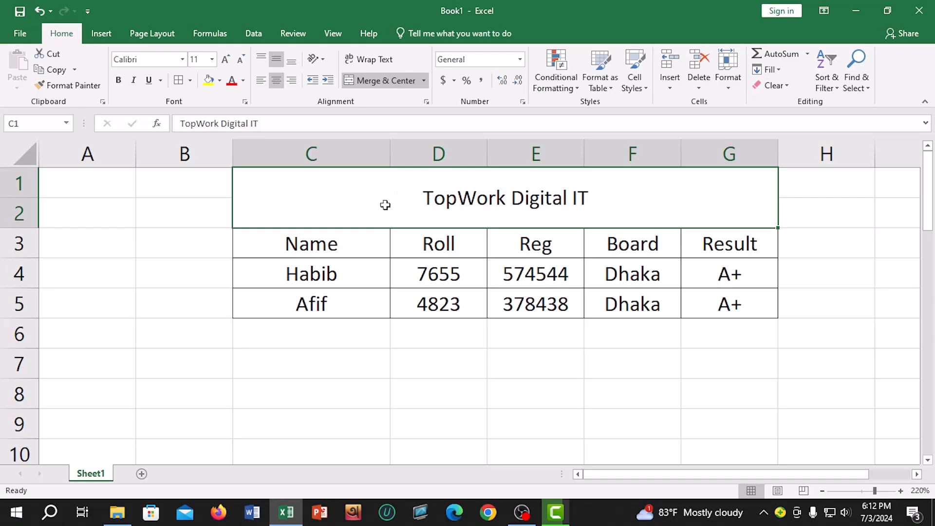
Step: Fill the TopWork Digital IT heading cell with dark blue and set its text color to white
left_click(207, 80)
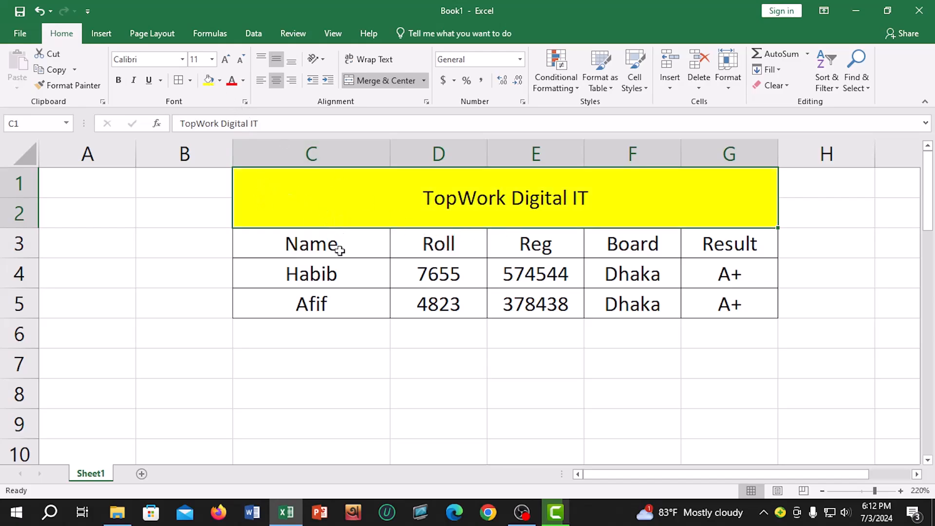
left_click(220, 80)
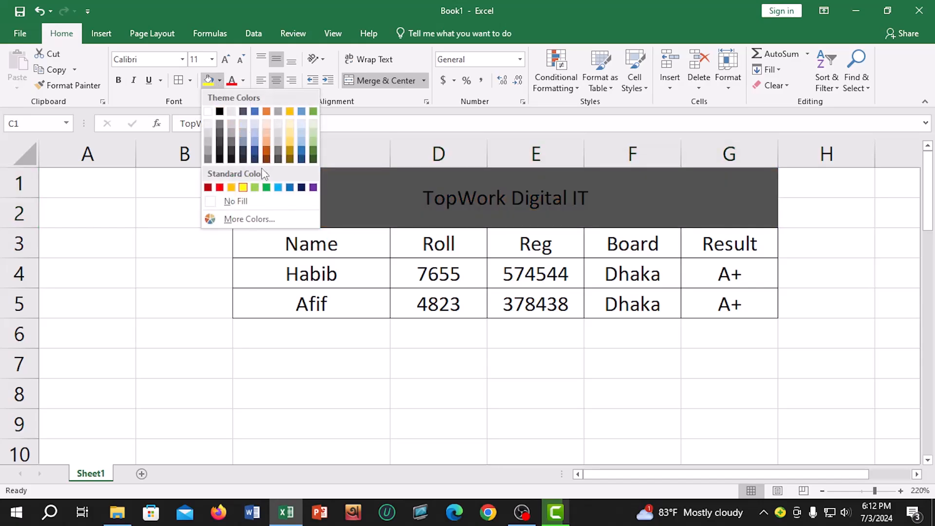
left_click(255, 150)
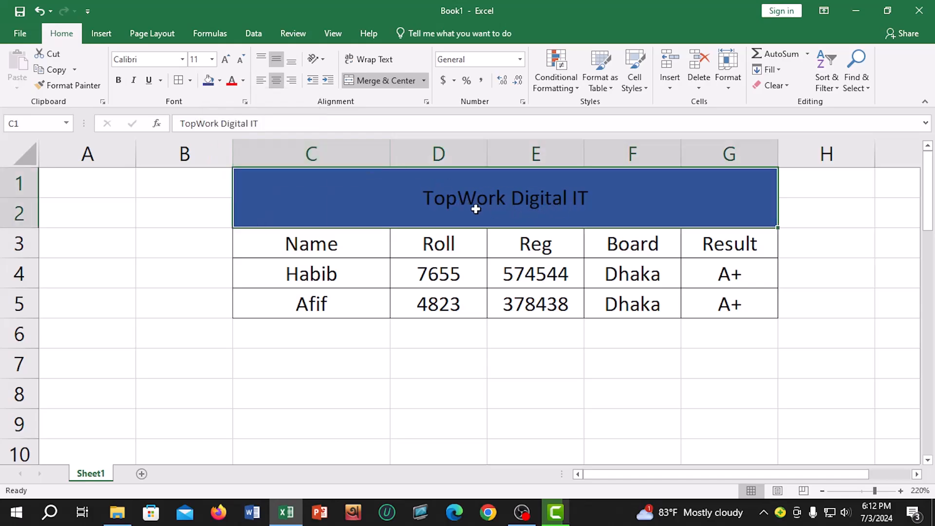
left_click(243, 81)
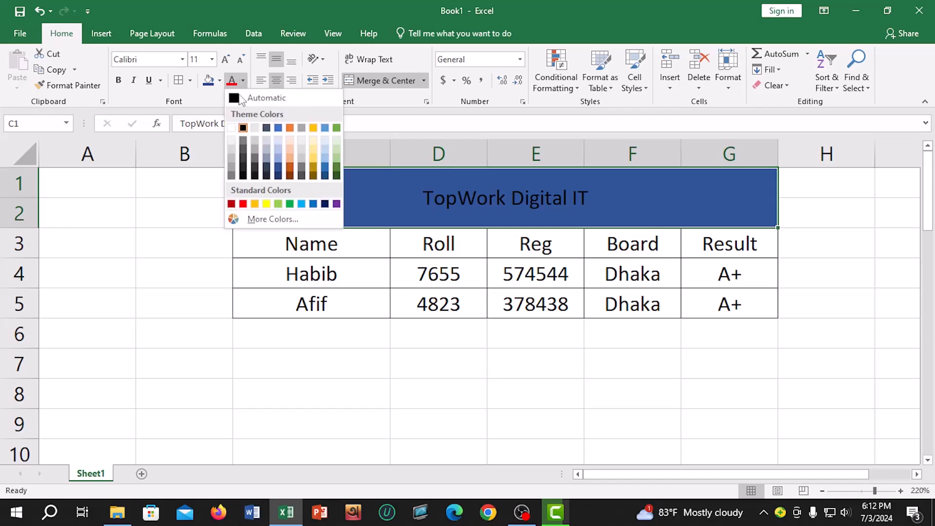
left_click(236, 131)
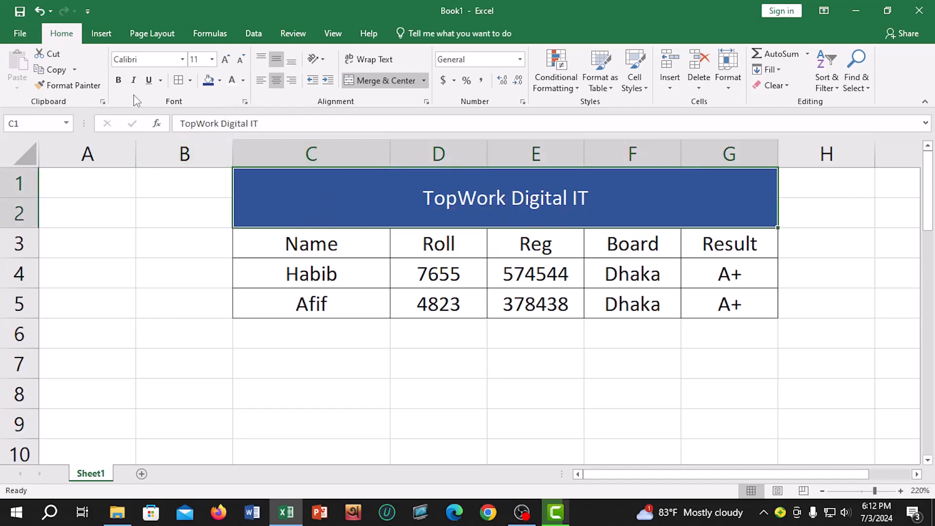
Step: Make the TopWork Digital IT heading bold and set its font size to 14
left_click(118, 80)
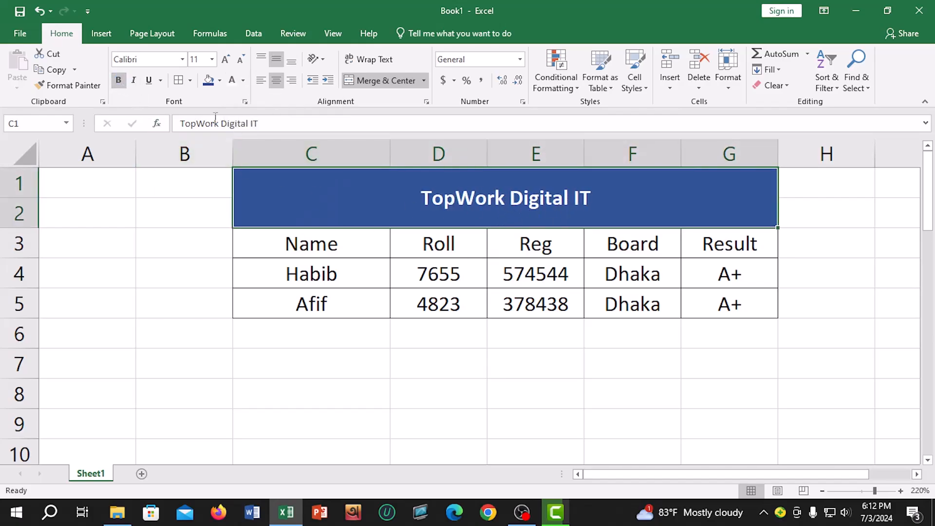
left_click(212, 59)
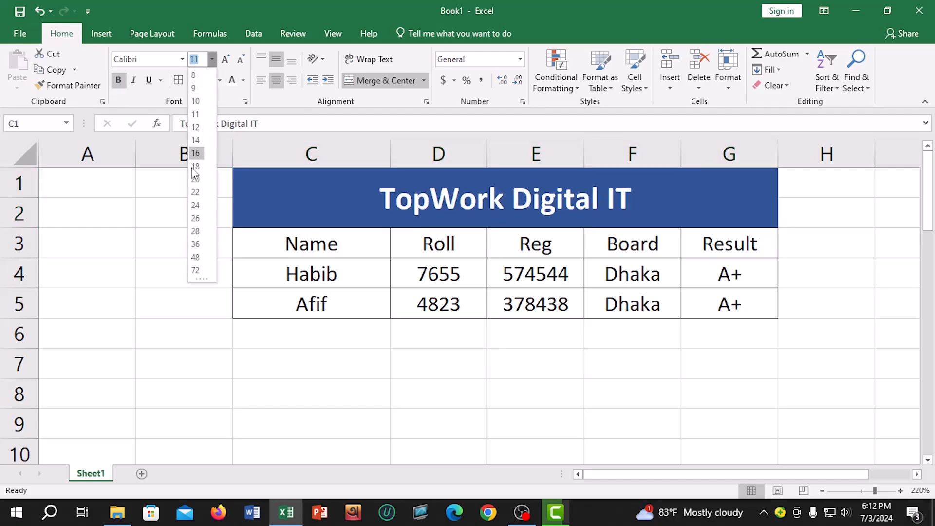
left_click(200, 141)
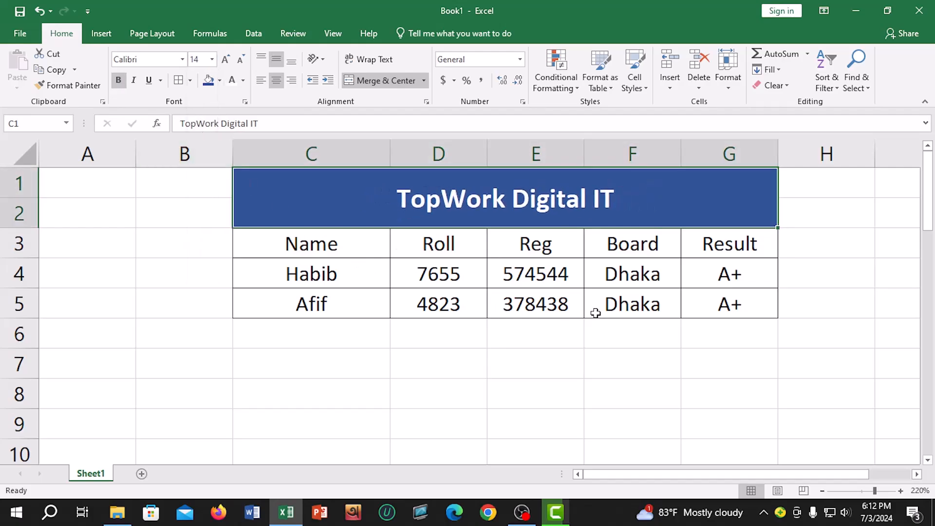
Step: Fill the column header row of the results table, cells C3:G3, with light orange
left_click_drag(287, 243, 400, 248)
left_click(338, 249)
left_click(416, 246)
left_click(551, 251)
left_click(632, 255)
left_click(712, 255)
left_click_drag(333, 247, 706, 246)
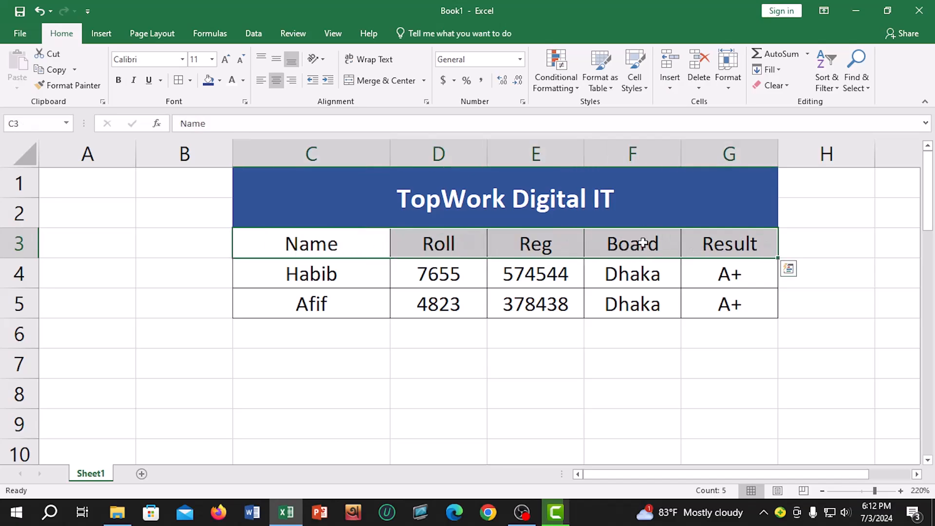
left_click(220, 81)
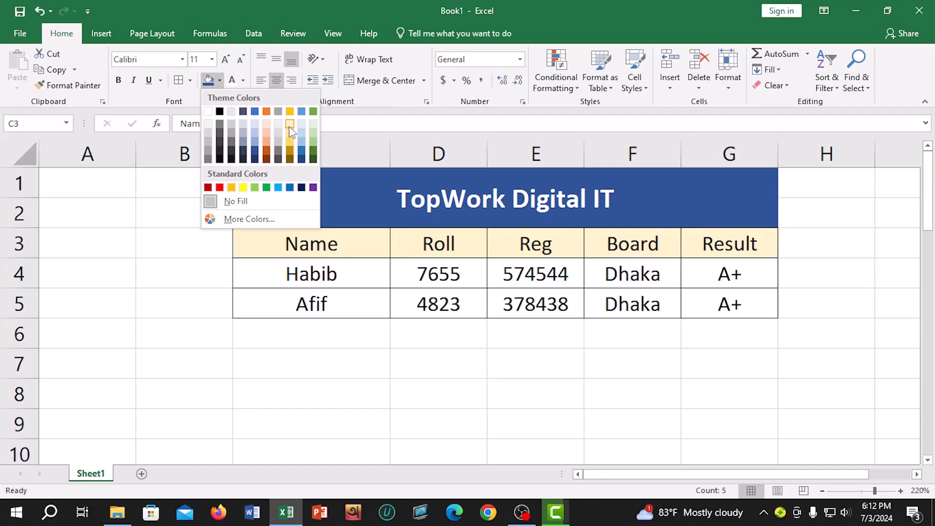
left_click(264, 126)
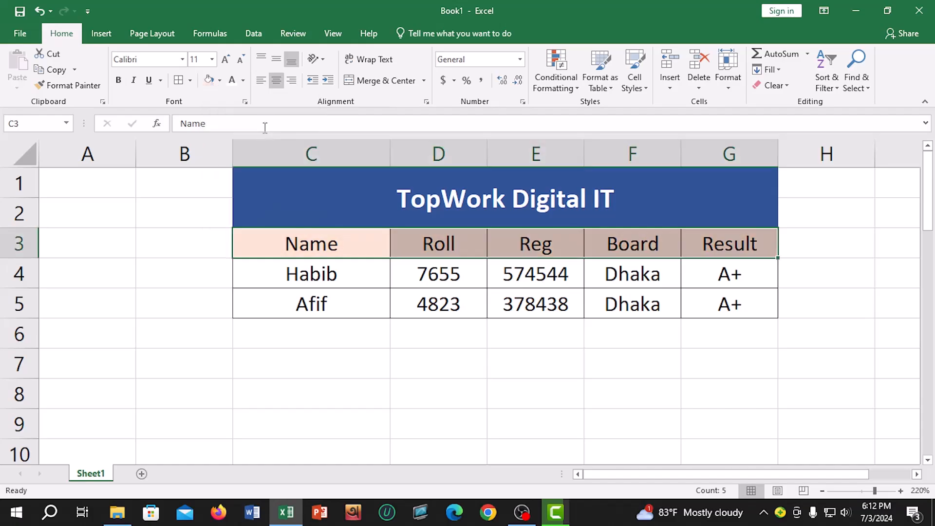
left_click(220, 81)
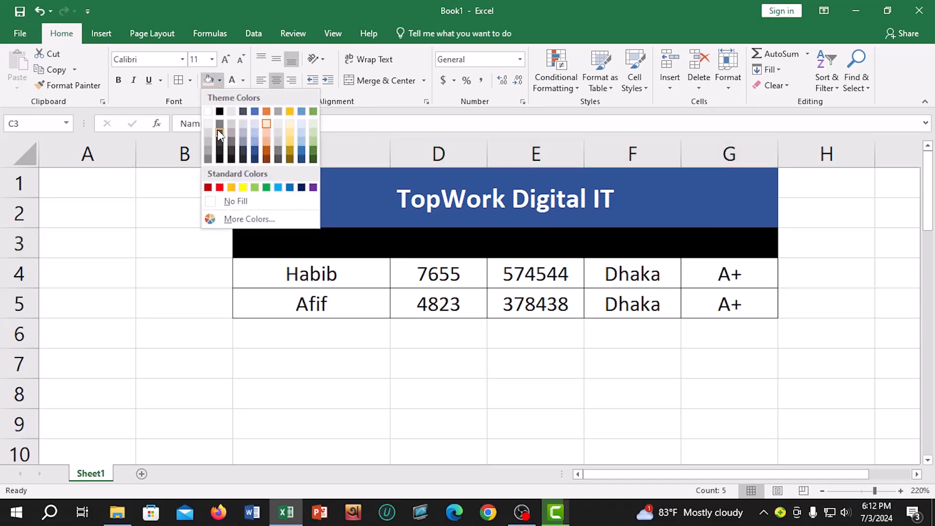
left_click(265, 132)
left_click(427, 337)
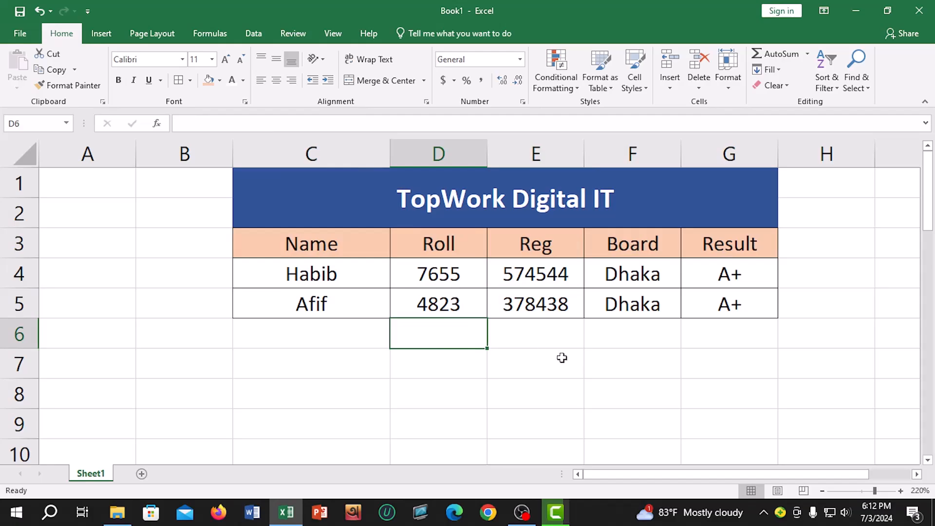
left_click_drag(628, 362, 550, 362)
left_click(357, 306)
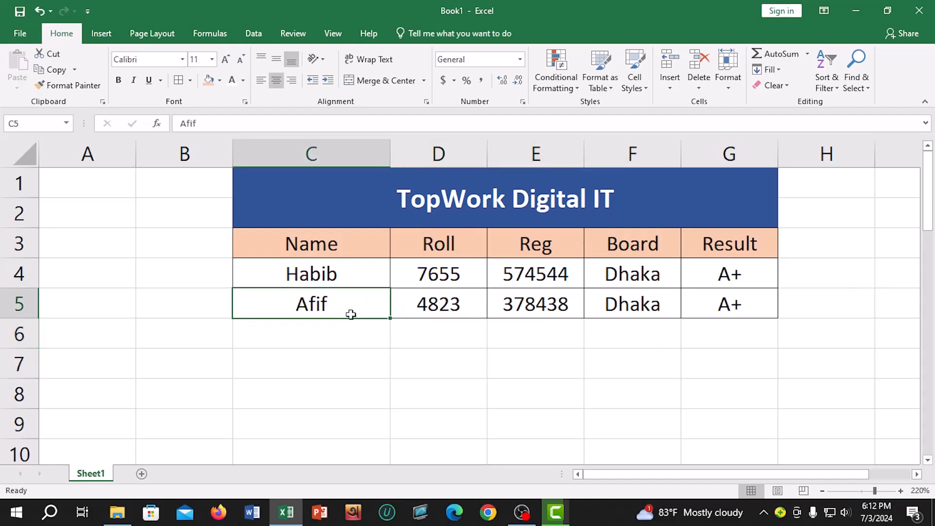
left_click_drag(347, 249, 332, 455)
left_click_drag(341, 331, 334, 455)
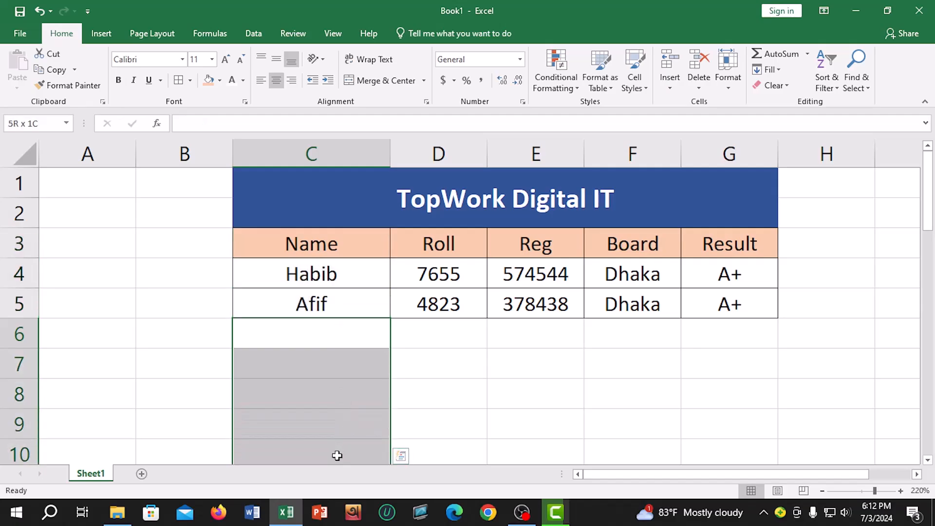
left_click_drag(430, 334, 492, 399)
scroll(492, 399, "up", 2)
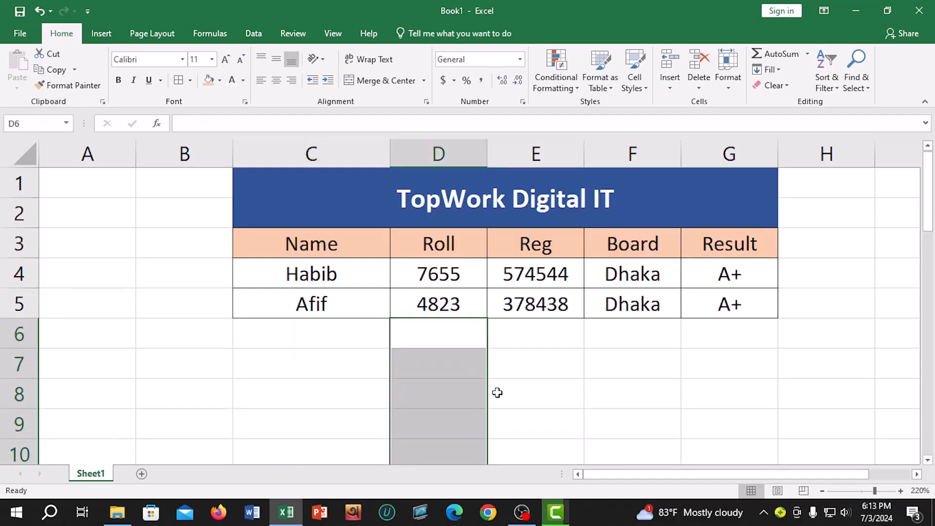
left_click(595, 365)
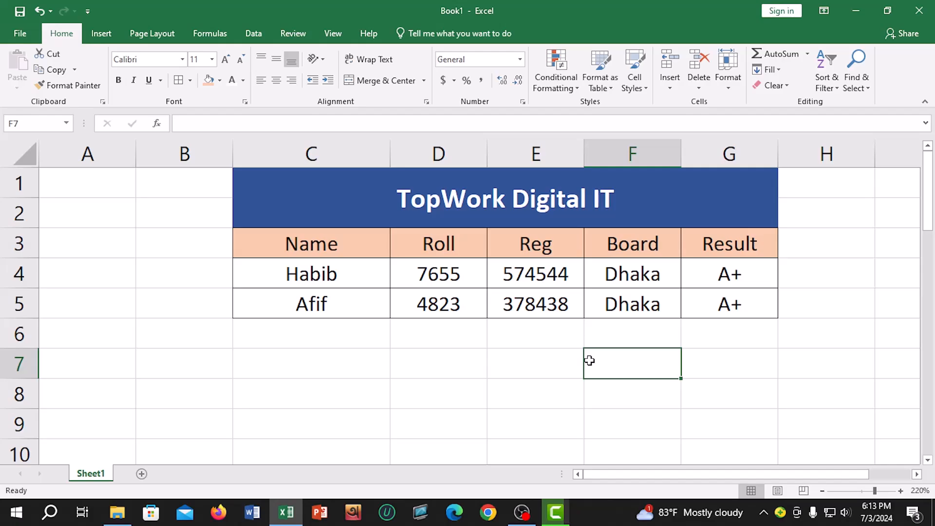
Step: Select the whole student results table with its heading, cells C1:G5
left_click_drag(338, 204, 678, 296)
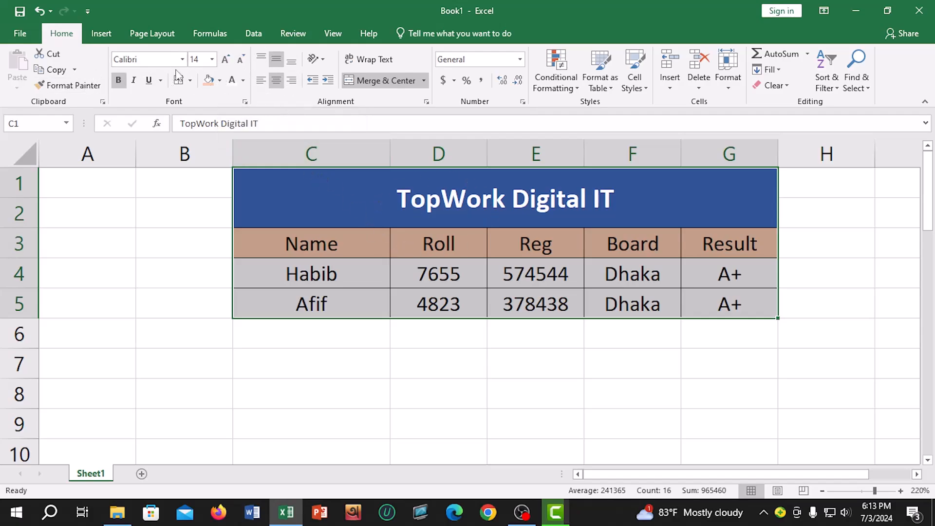
left_click(101, 33)
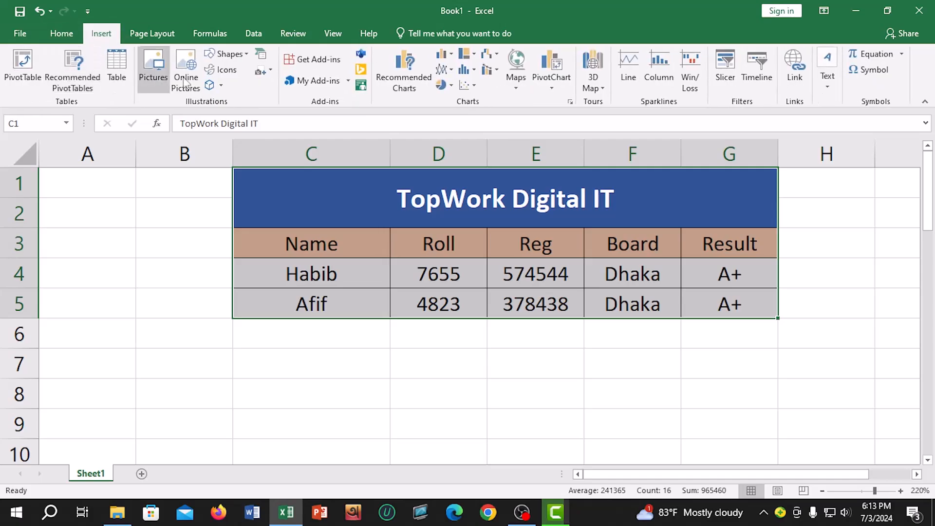
left_click(141, 32)
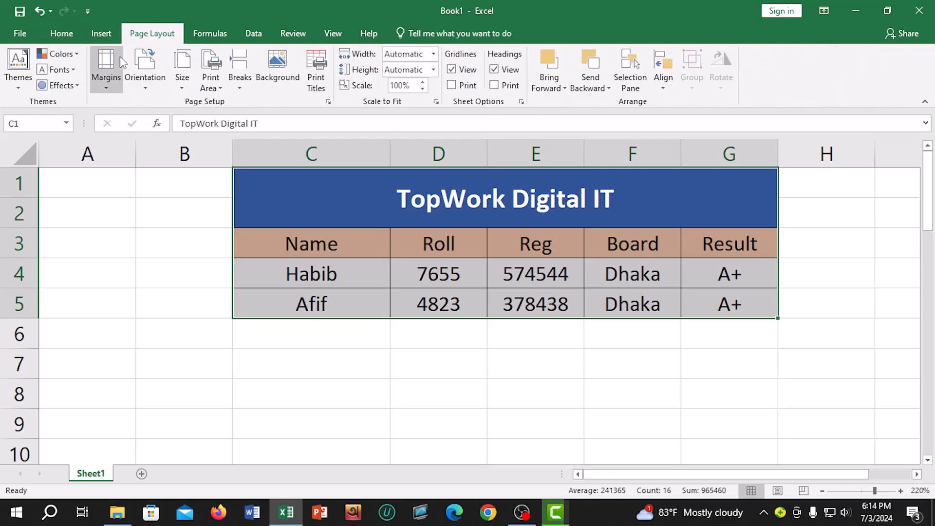
left_click(60, 34)
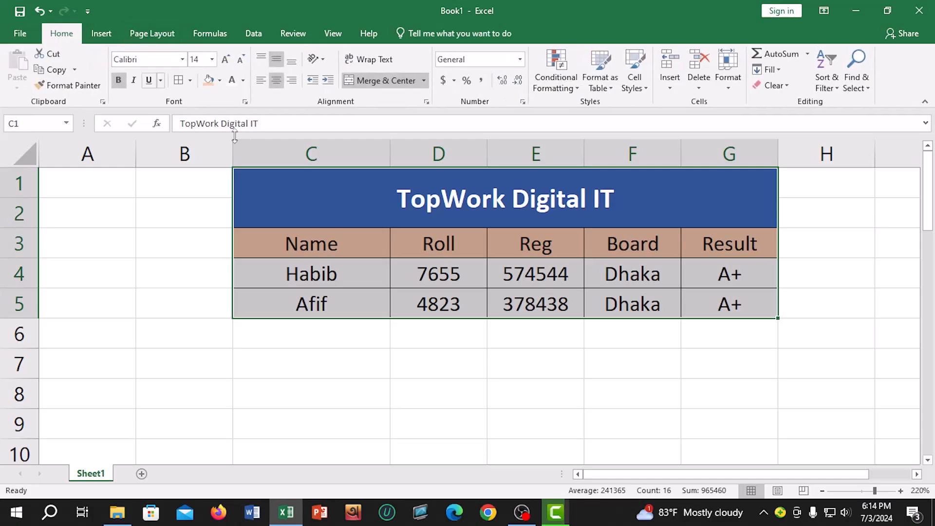
left_click(508, 365)
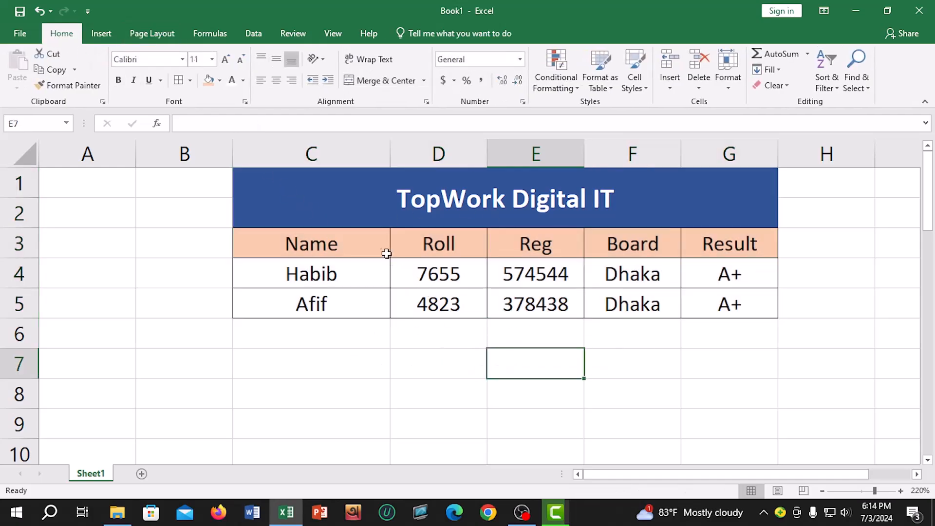
left_click_drag(355, 198, 697, 302)
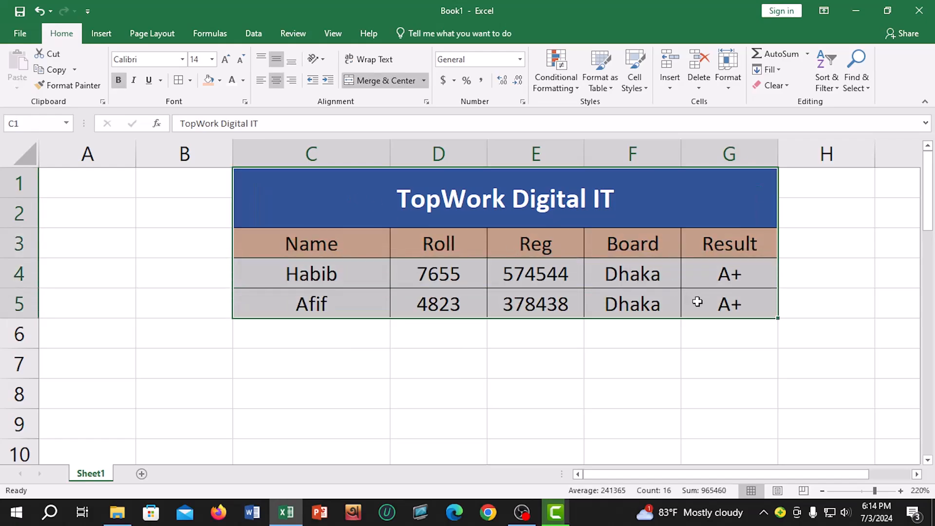